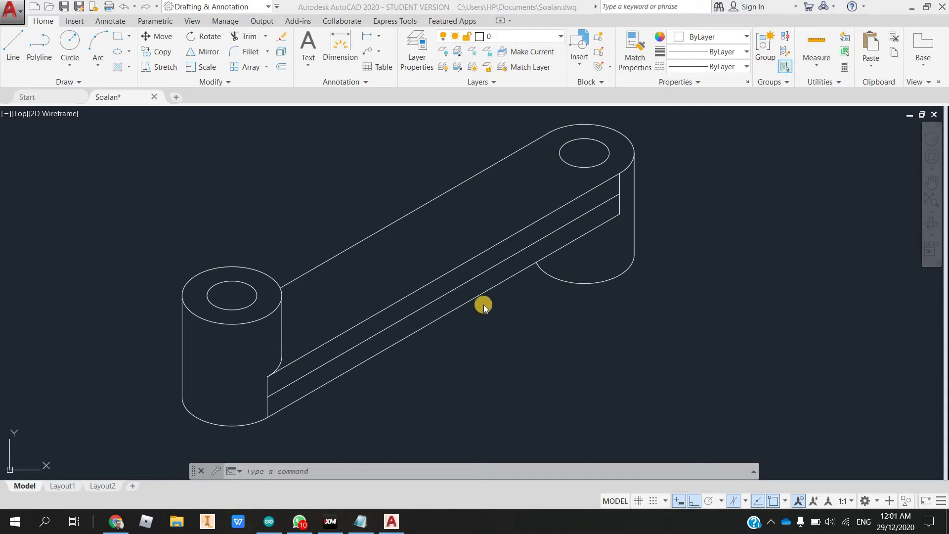
- Keep the Right isoplane active and start an Axis, End ellipse
left_click(353, 188)
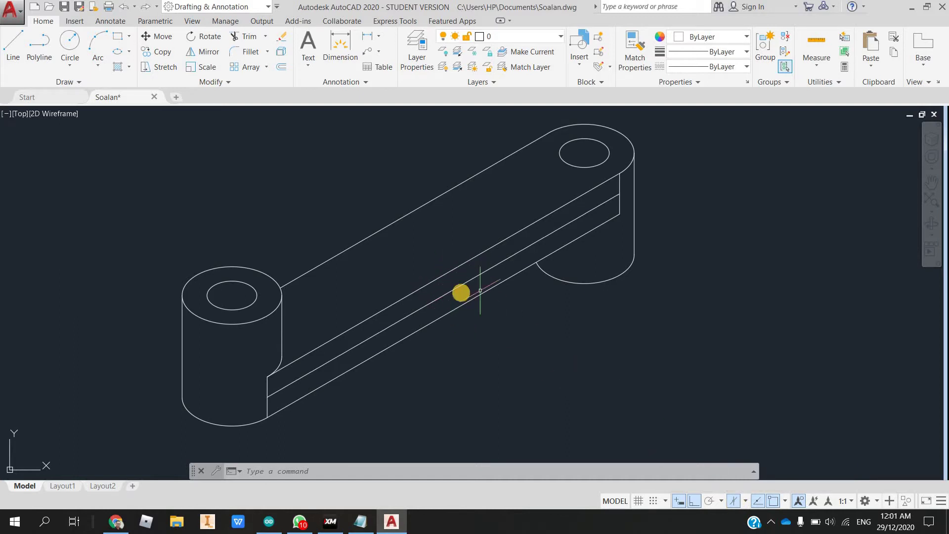
left_click(745, 501)
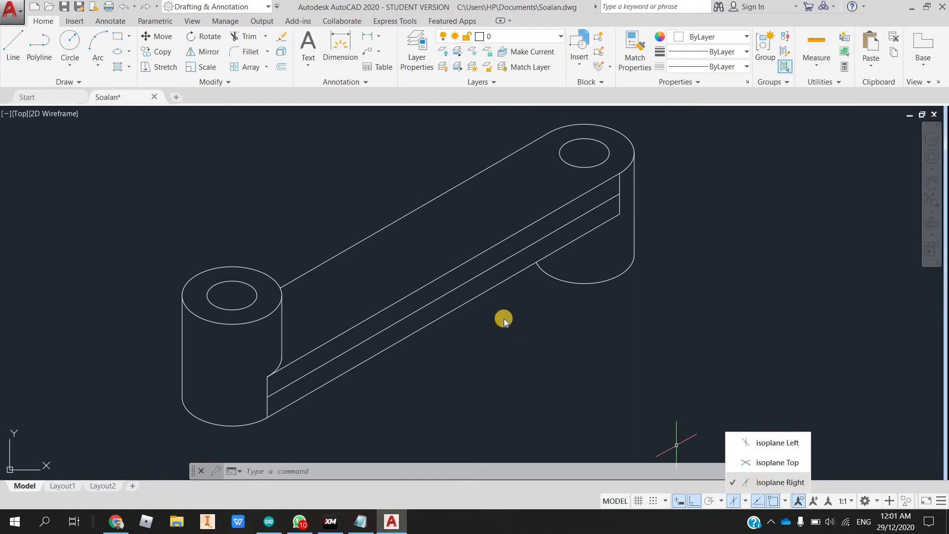
left_click(465, 297)
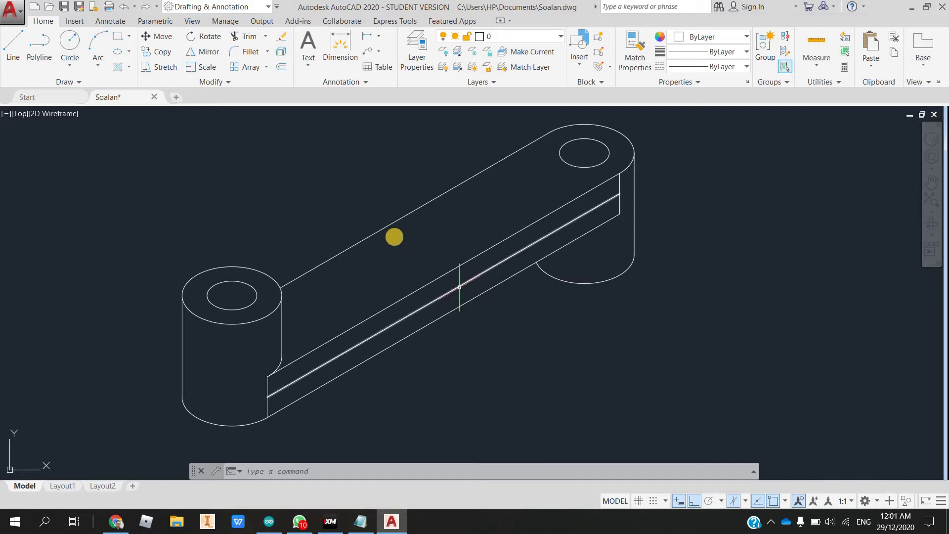
left_click(129, 52)
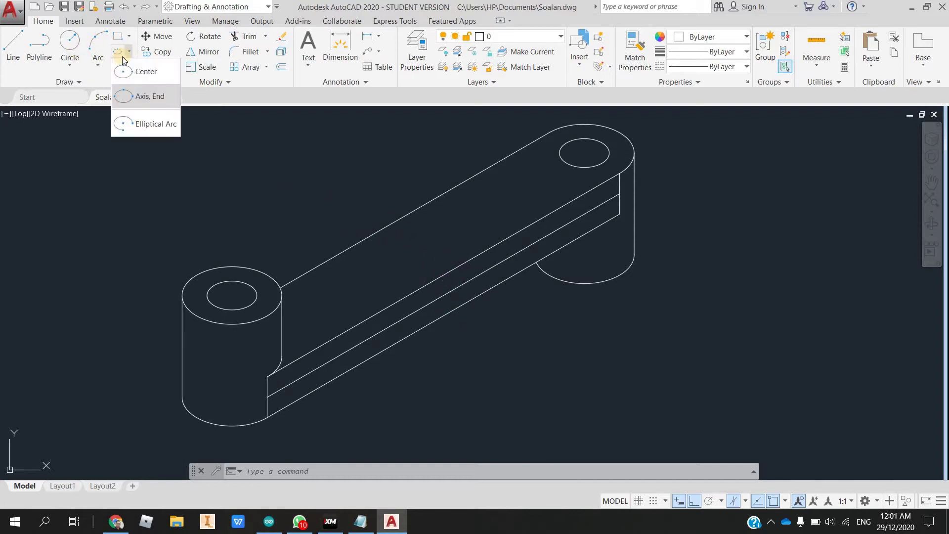
left_click(141, 97)
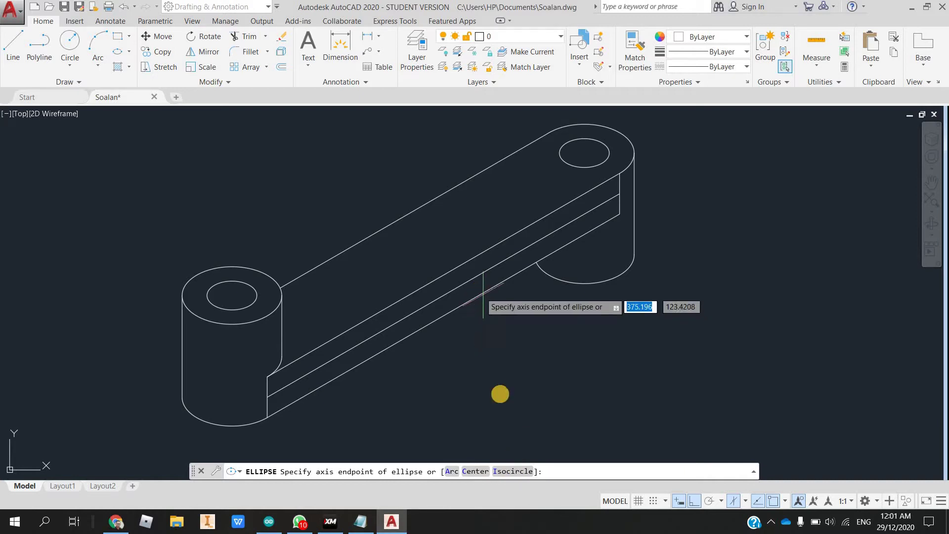
- Place a 25-diameter isocircle centred on the midpoint of the arm's long middle edge
left_click(517, 472)
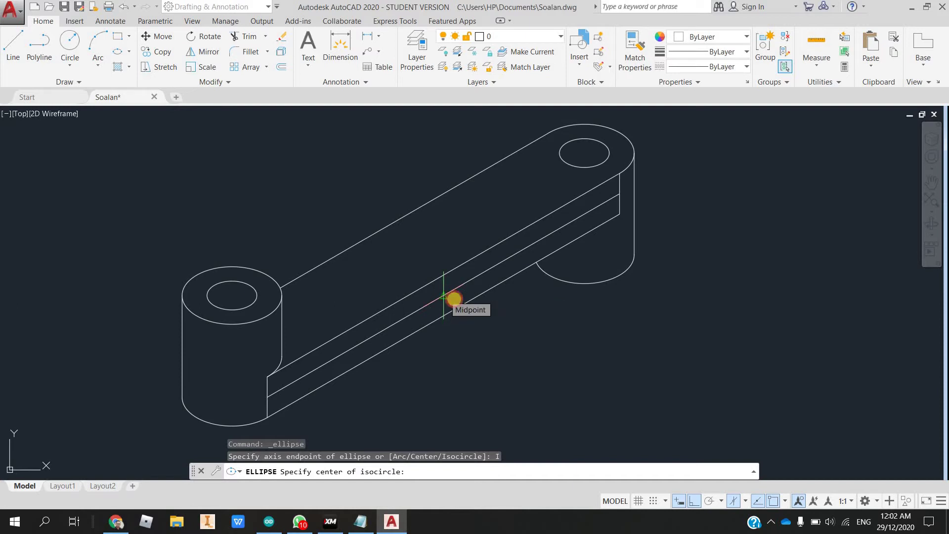
left_click(444, 295)
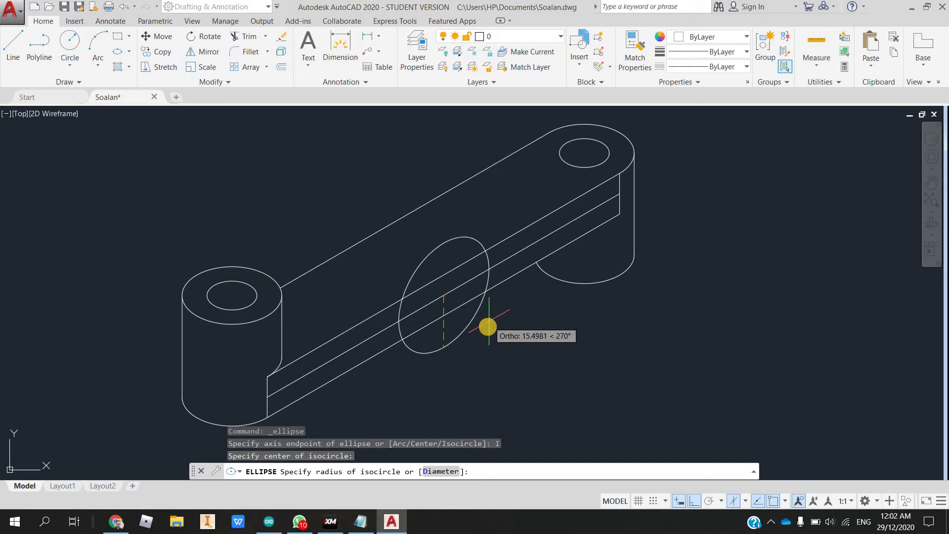
left_click(439, 472)
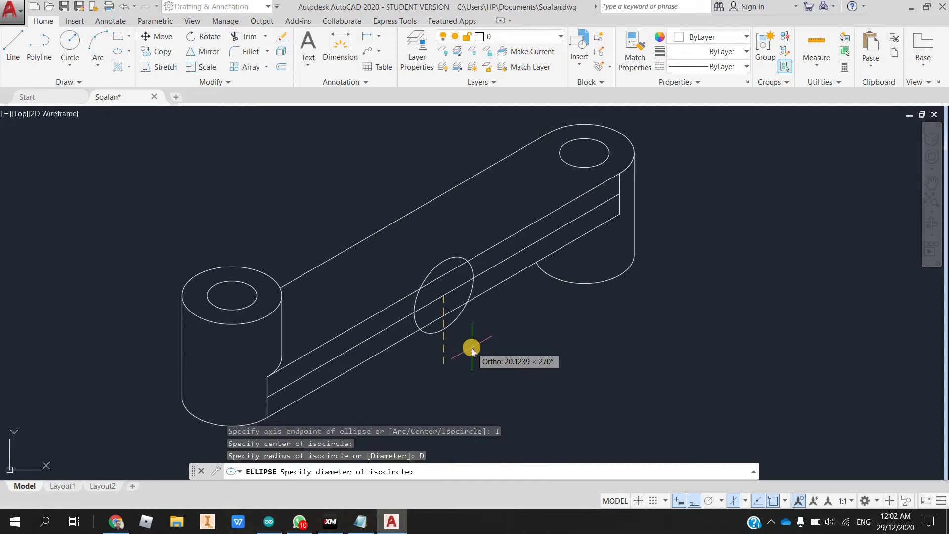
type("25")
key("Return")
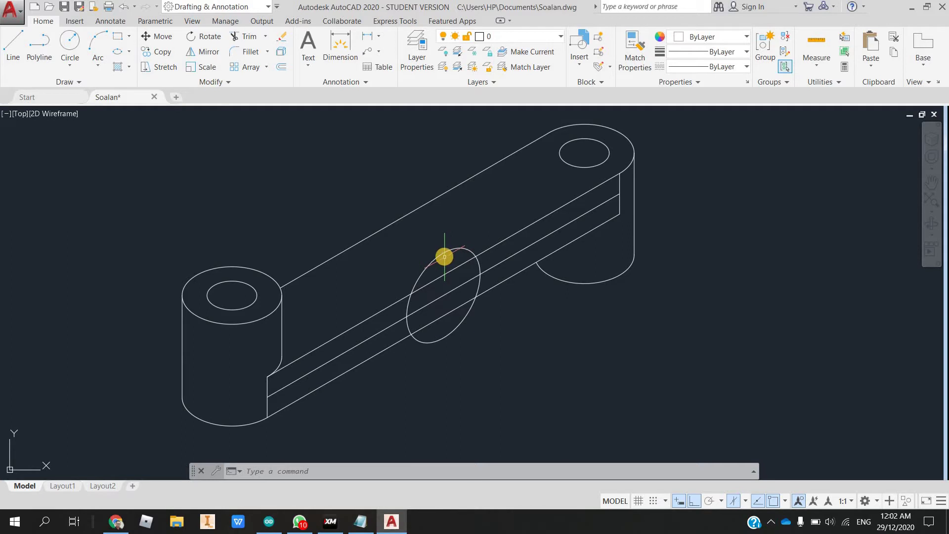
- Copy the isocircle from its centre as base point, with the isoplane switched to Top
left_click(168, 55)
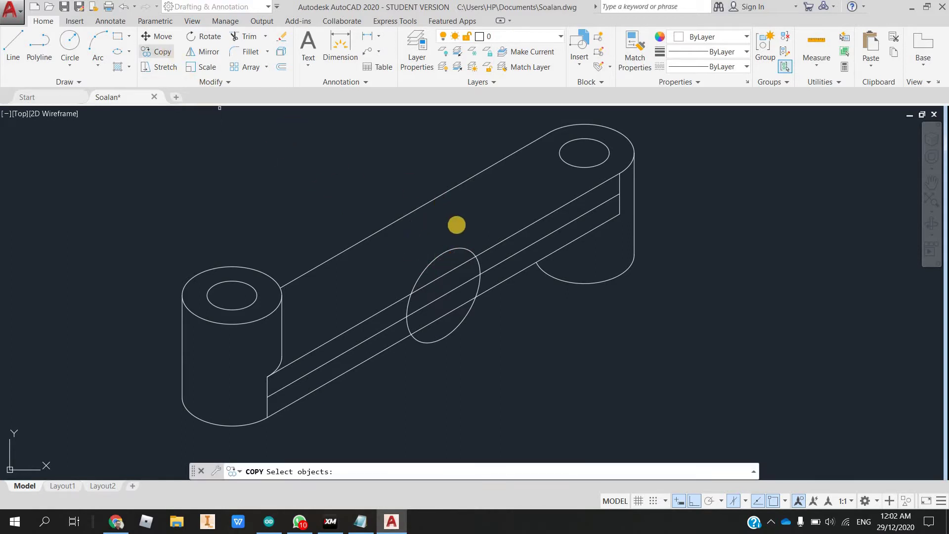
left_click(451, 251)
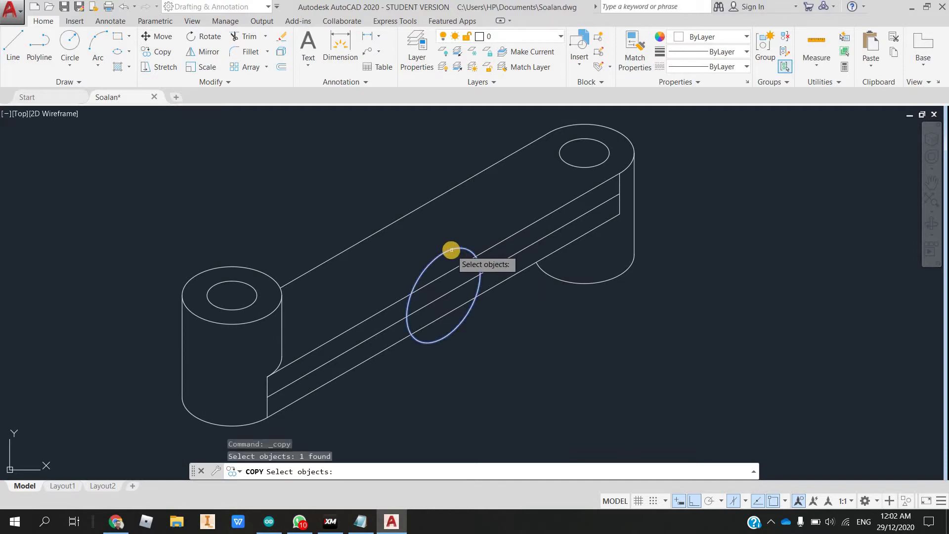
key("Return")
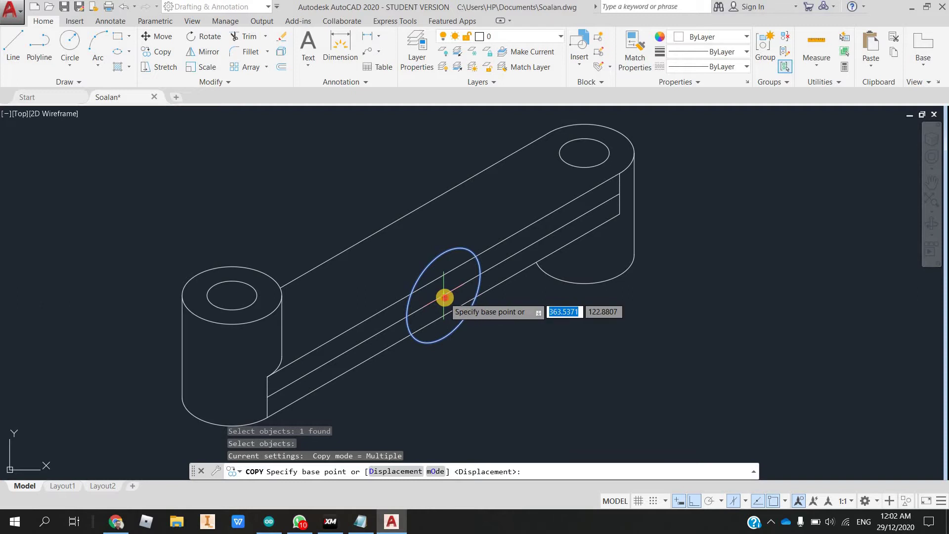
left_click(444, 297)
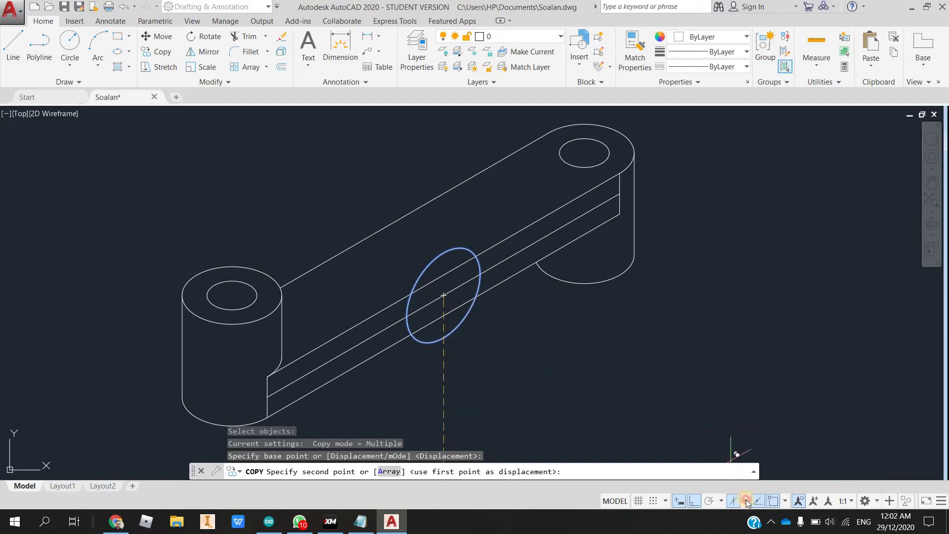
left_click(746, 502)
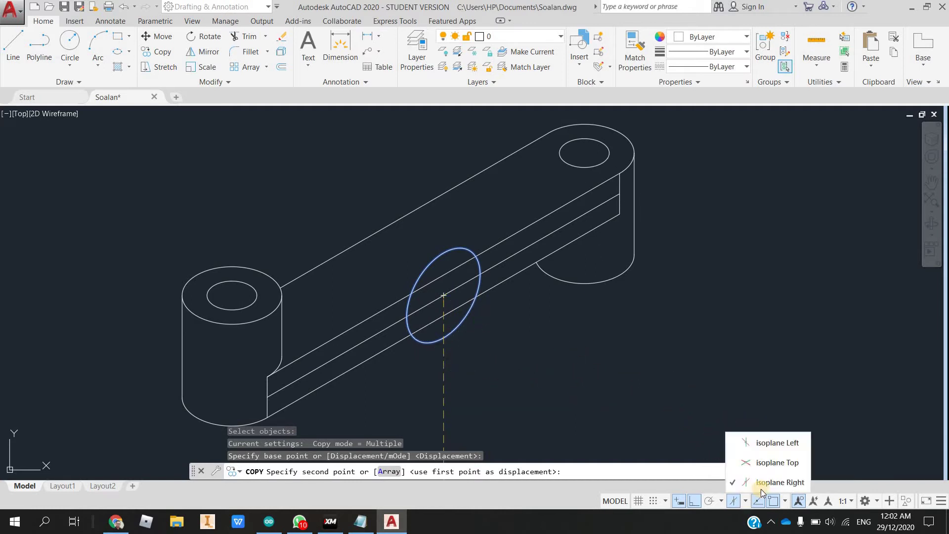
left_click(774, 468)
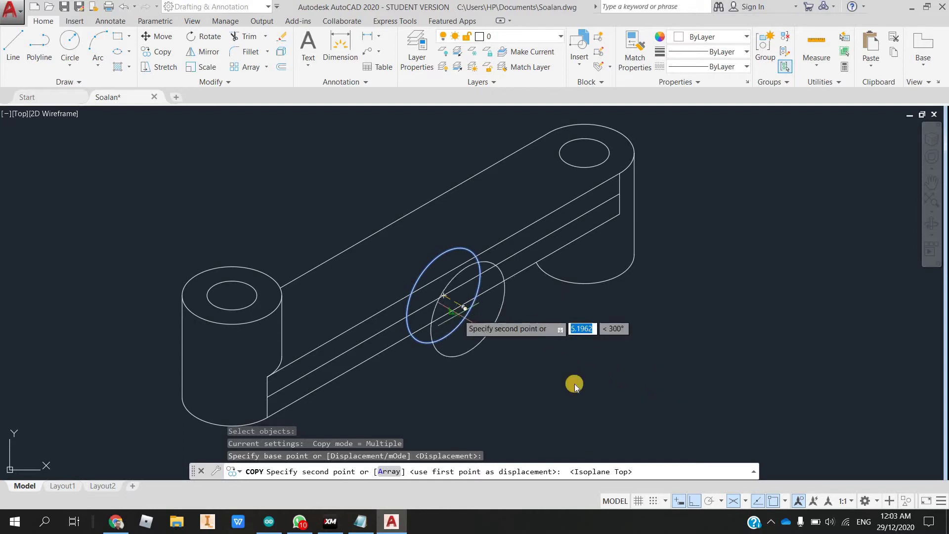
- With Ortho on, place an isocircle copy 14 units along 330°, undoing an extra 24-unit copy
left_click(694, 503)
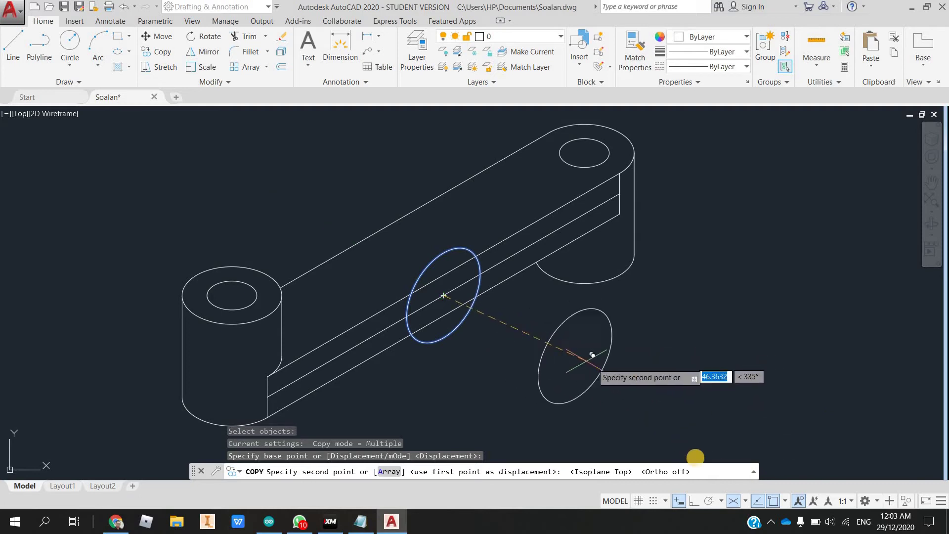
key("F8")
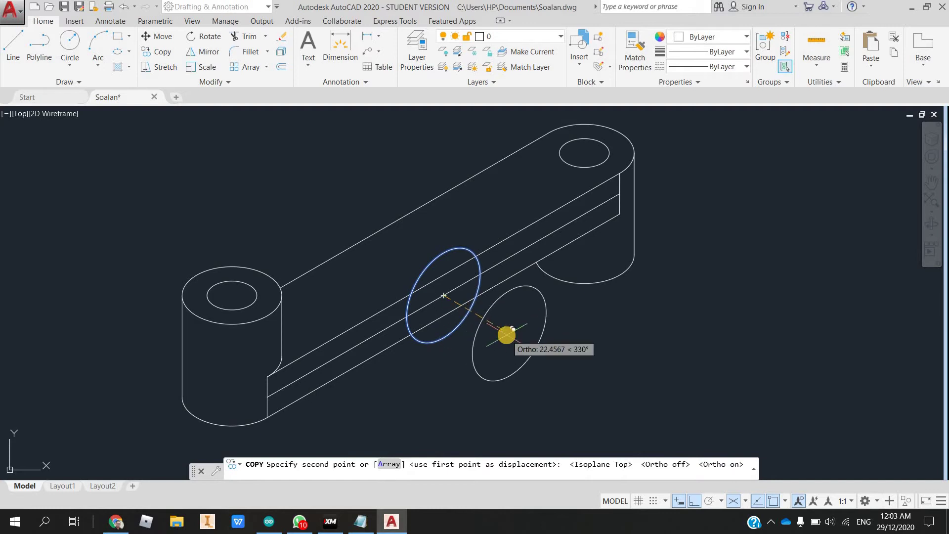
type("1")
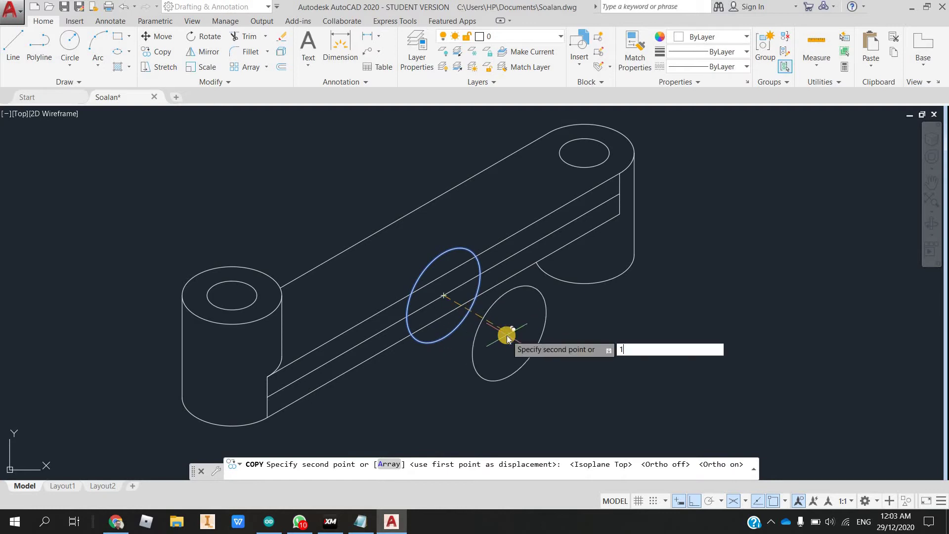
type("4")
key("Return")
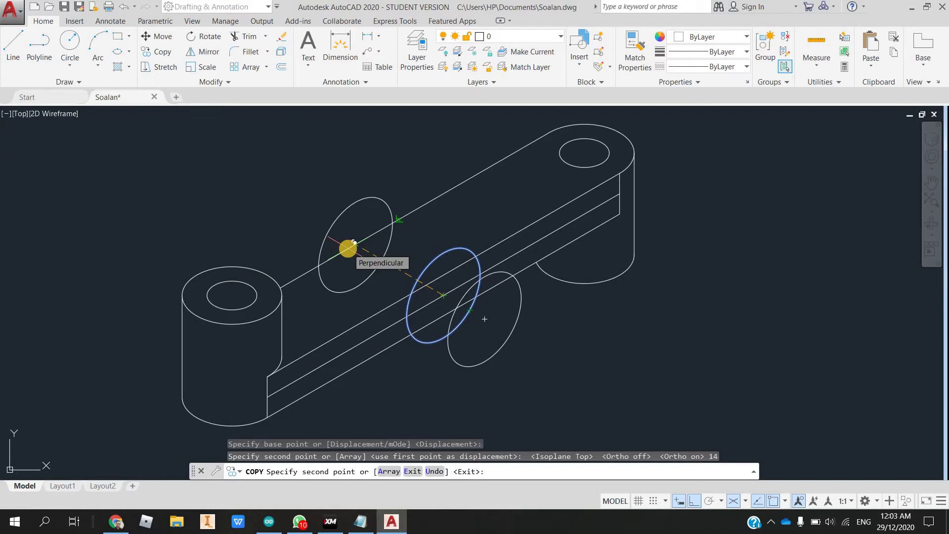
type("24")
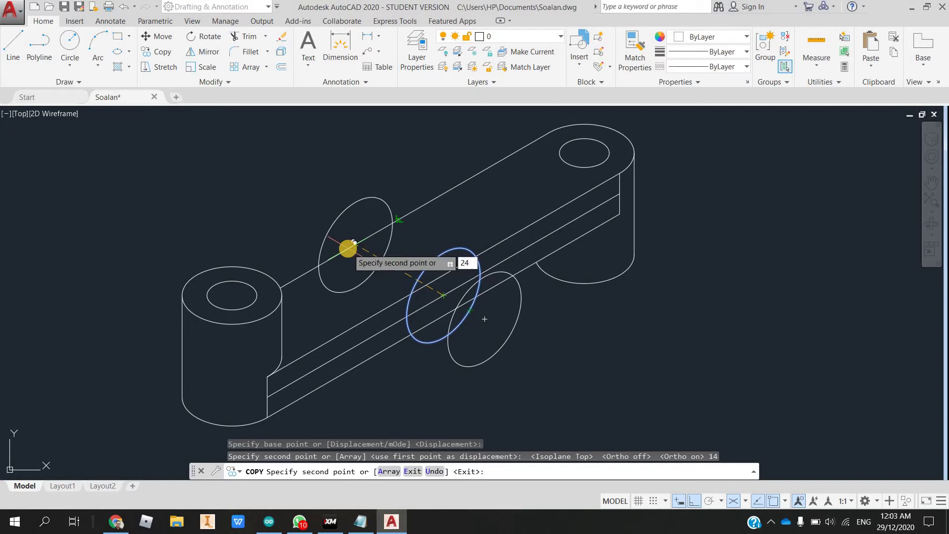
key("Return")
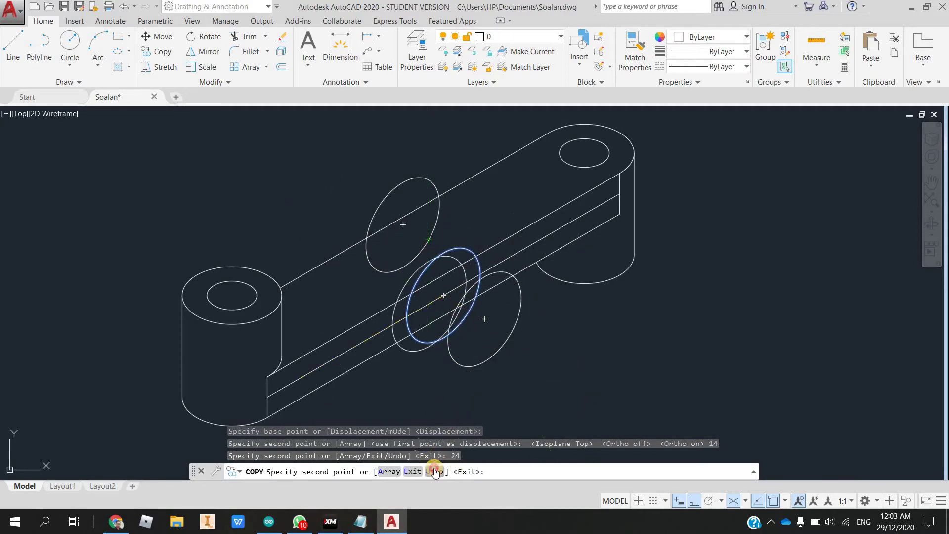
type("u")
key("Return")
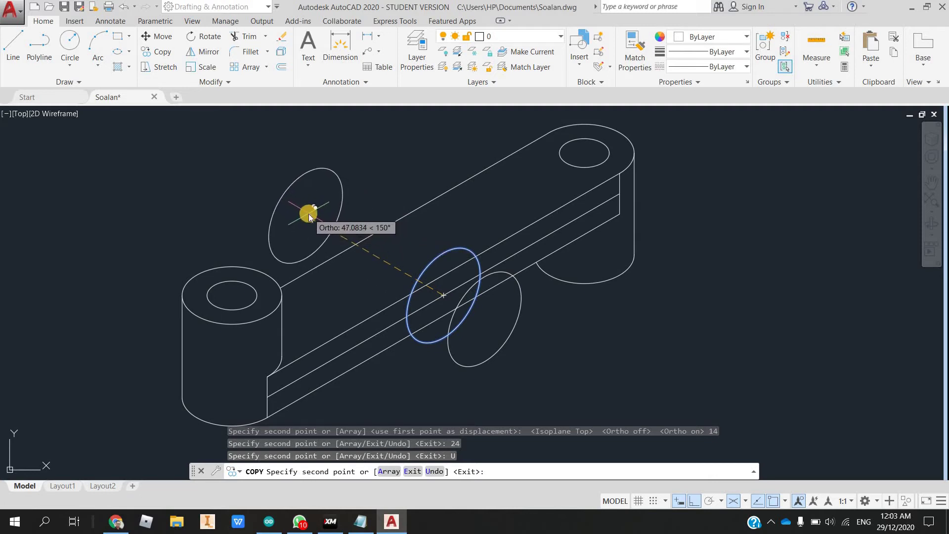
- Place isocircle copies 24 and 38 units along 150°, undoing a trial 14-unit copy
type("24")
key("Return")
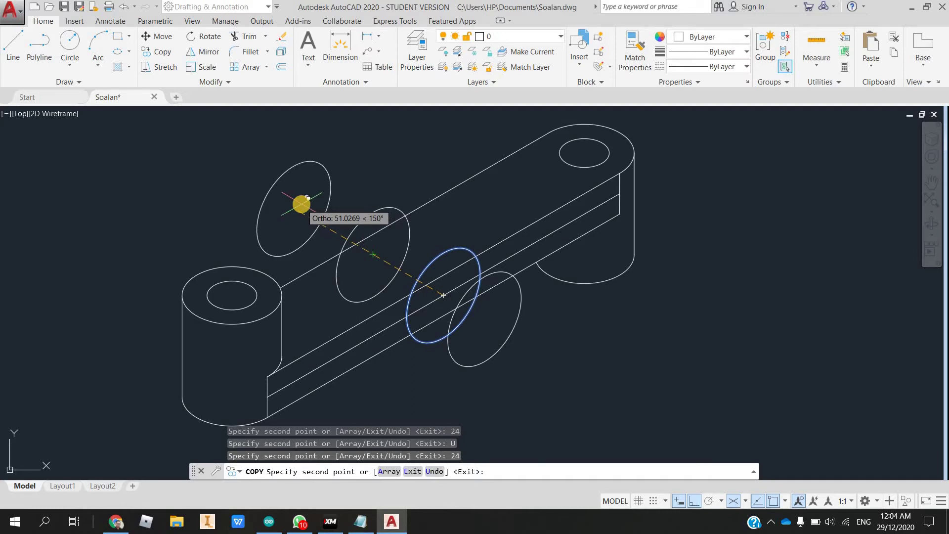
type("14")
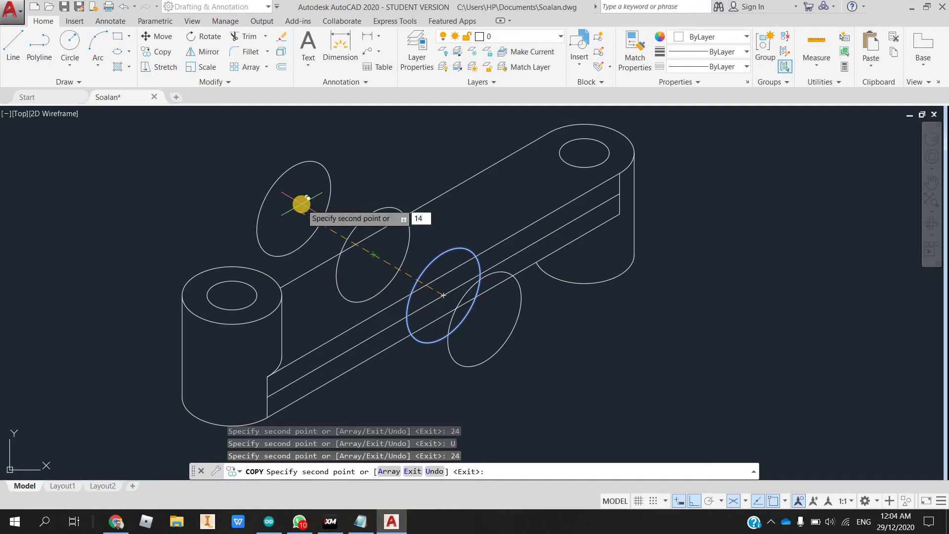
key("Return")
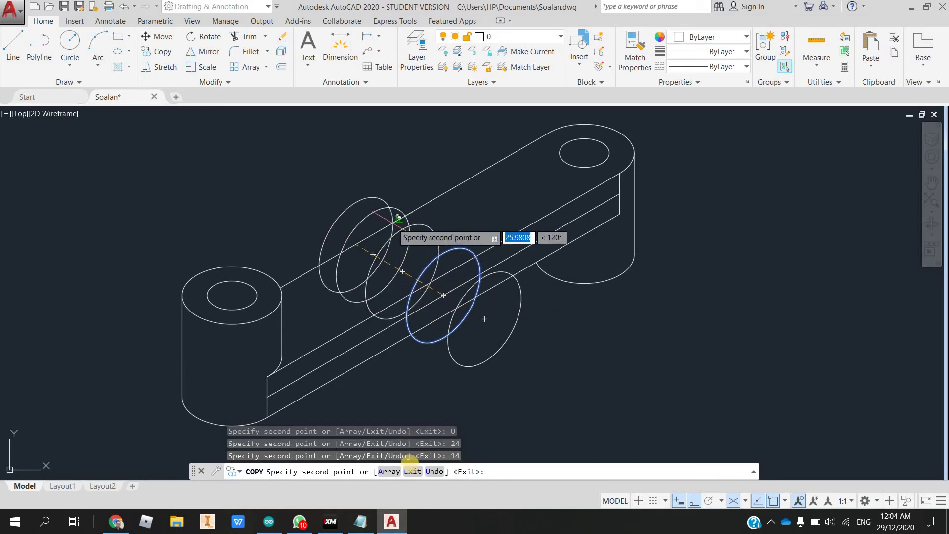
key("u")
key("Return")
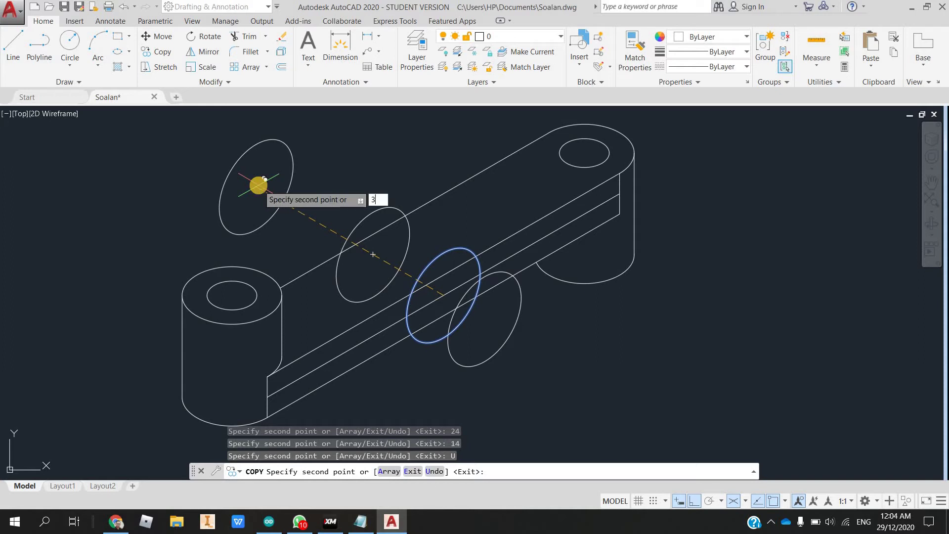
key("Return")
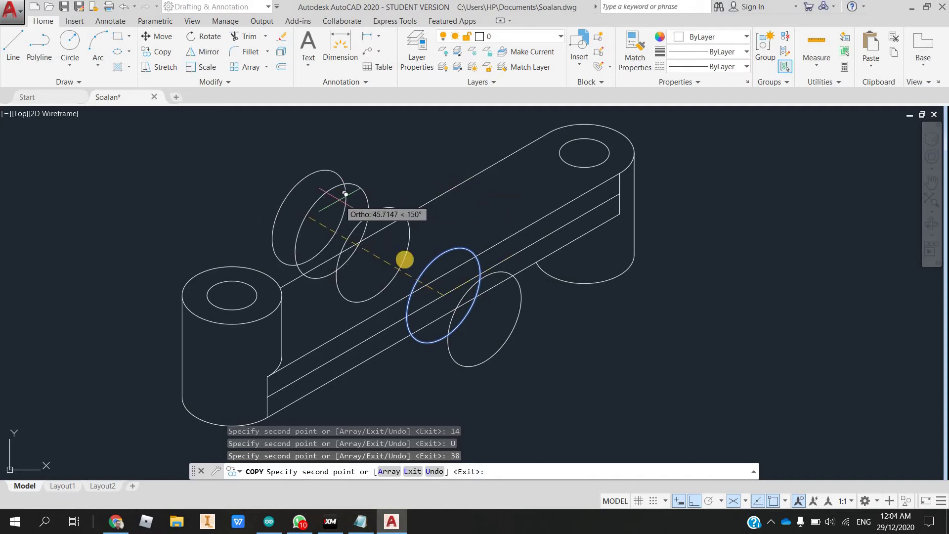
key("Escape")
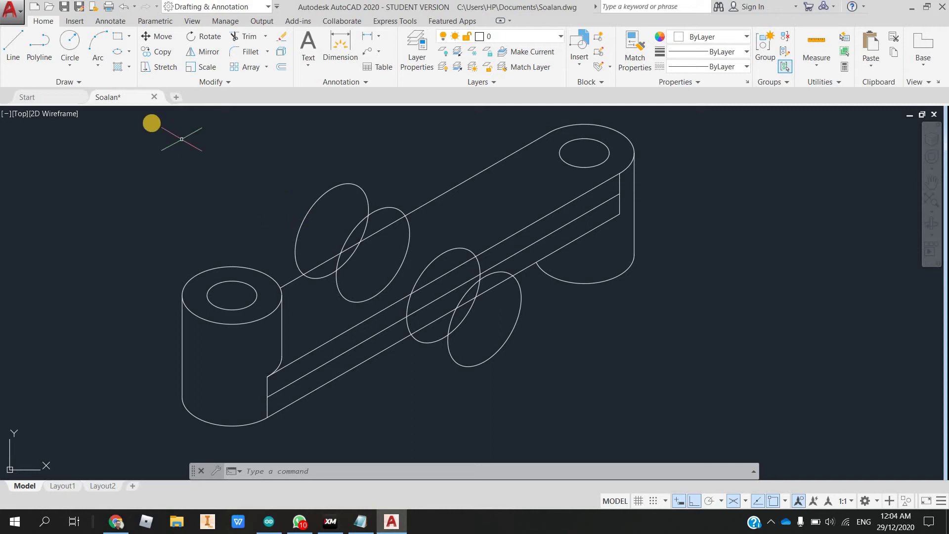
- Draw a line from the left ellipse's top quadrant to the right ellipse's top
left_click(11, 50)
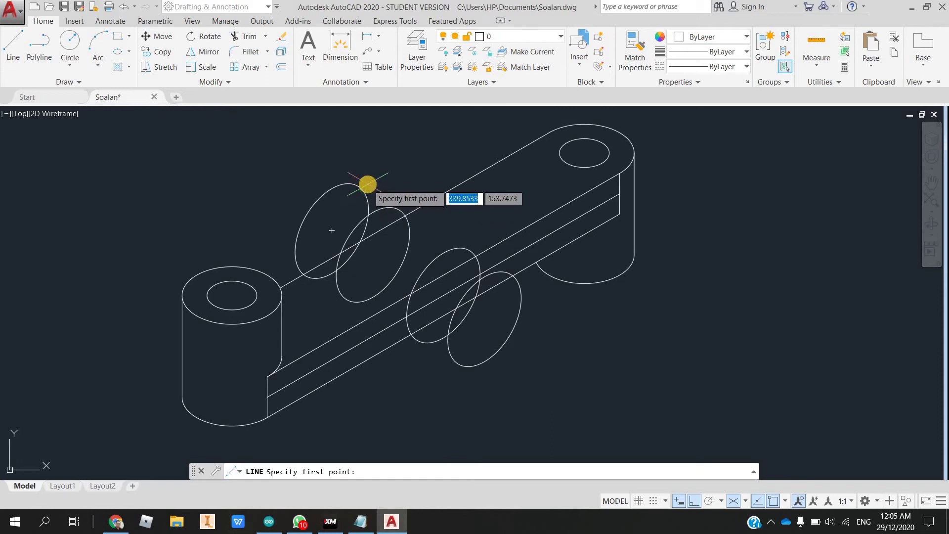
scroll(367, 184, "up", 2)
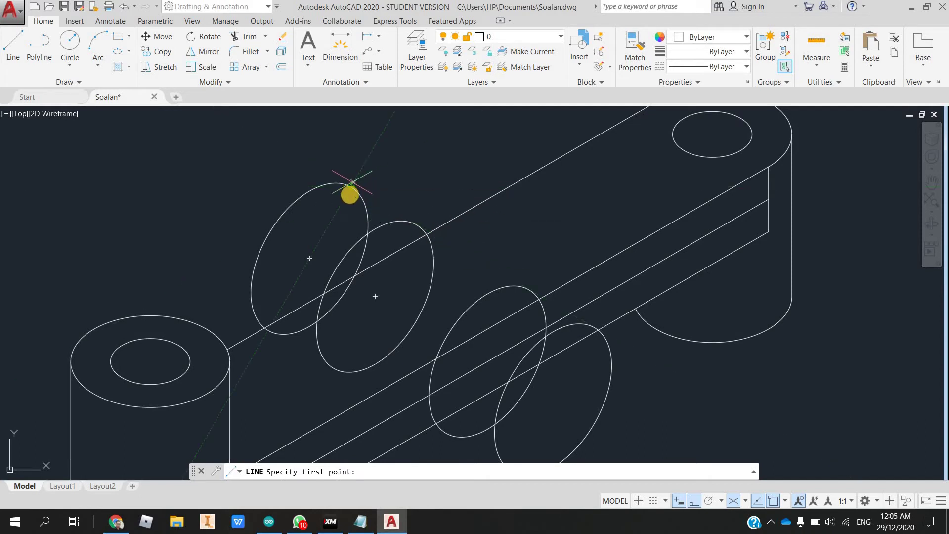
scroll(349, 200, "up", 2)
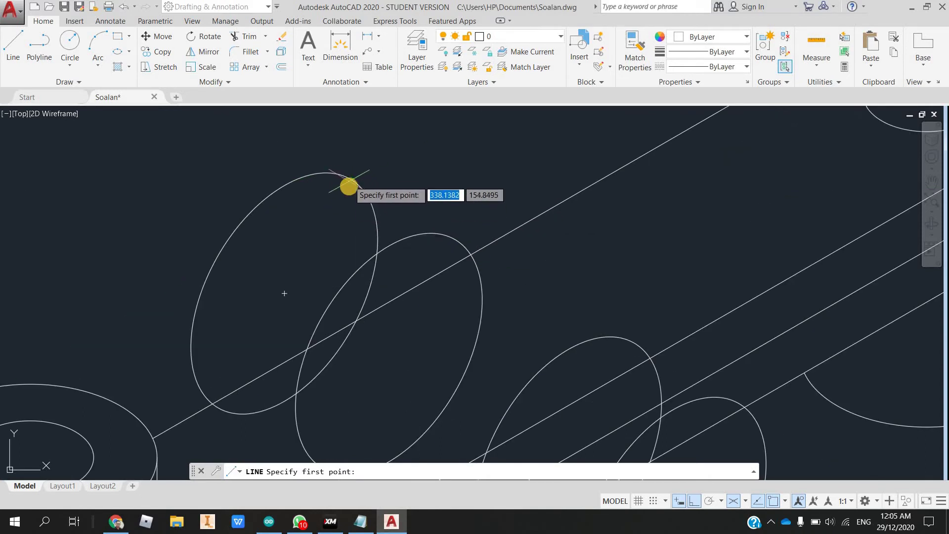
scroll(345, 198, "down", 2)
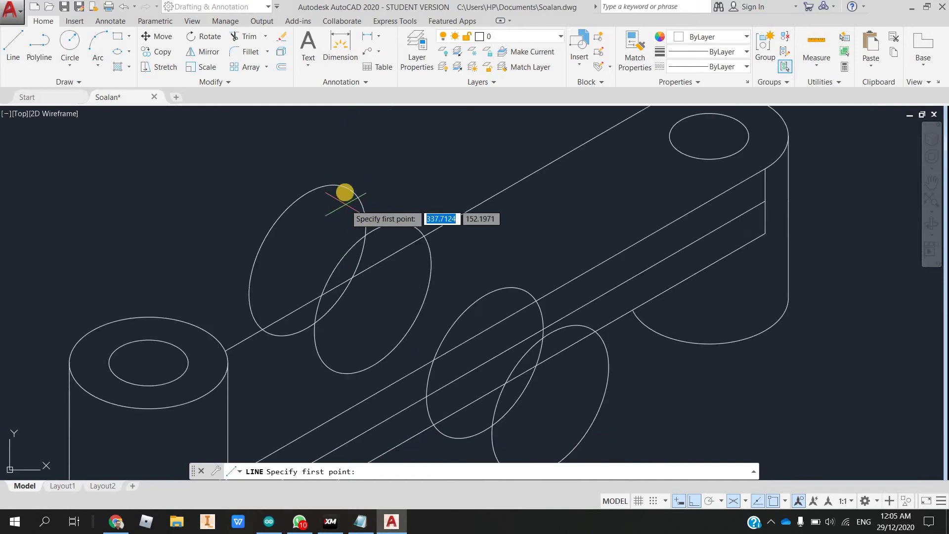
left_click(345, 189)
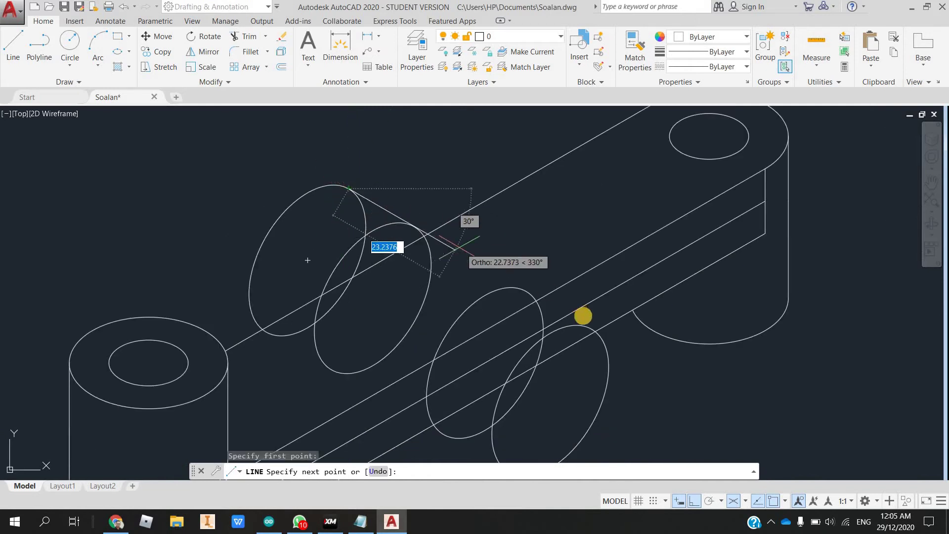
left_click(591, 329)
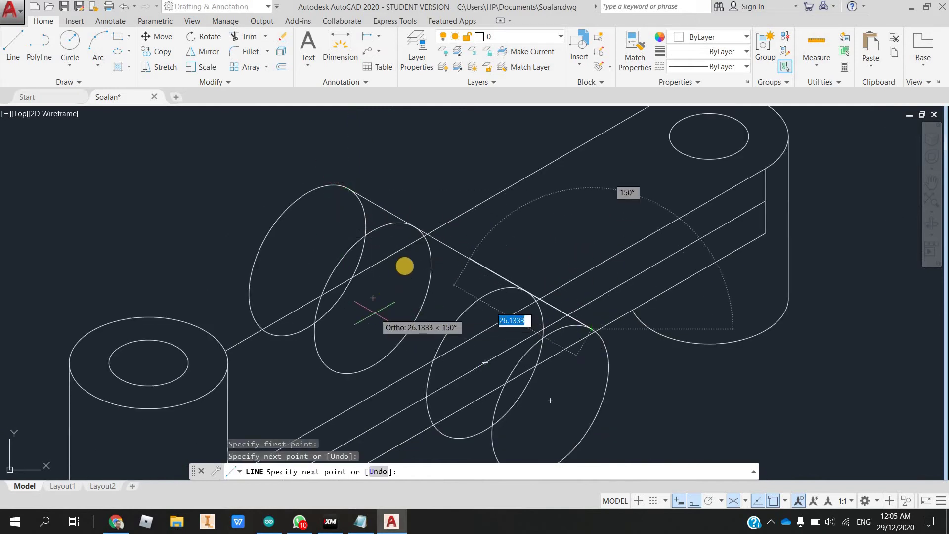
mouse_move(375, 308)
middle_mouse_down()
mouse_move(425, 201)
mouse_move(396, 235)
middle_mouse_up()
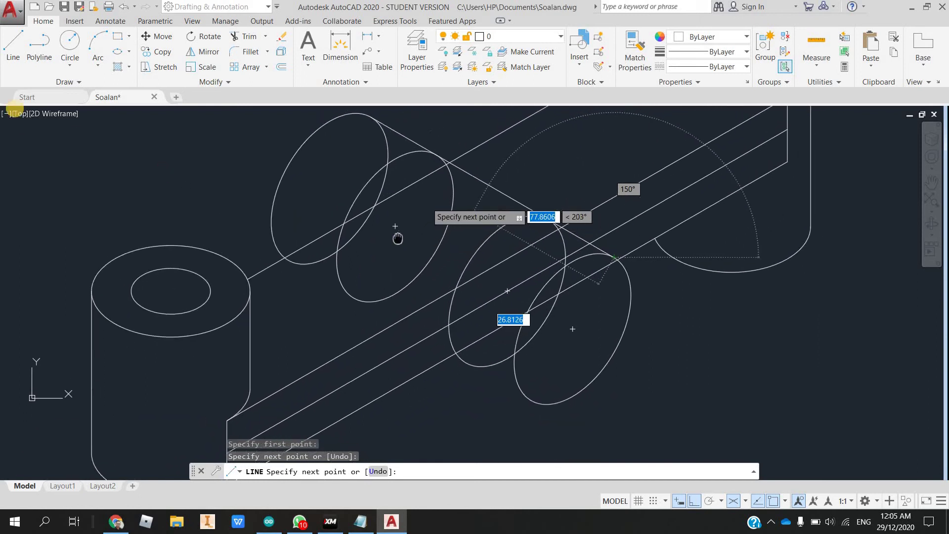
left_click(12, 44)
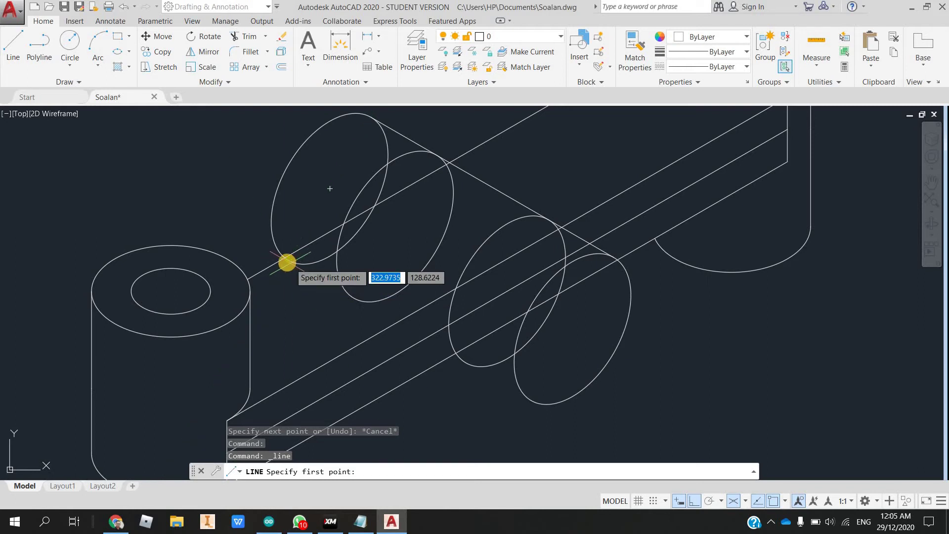
- Draw a line from the bottom of the left ellipse to the bottom of the right ellipse
left_click(287, 260)
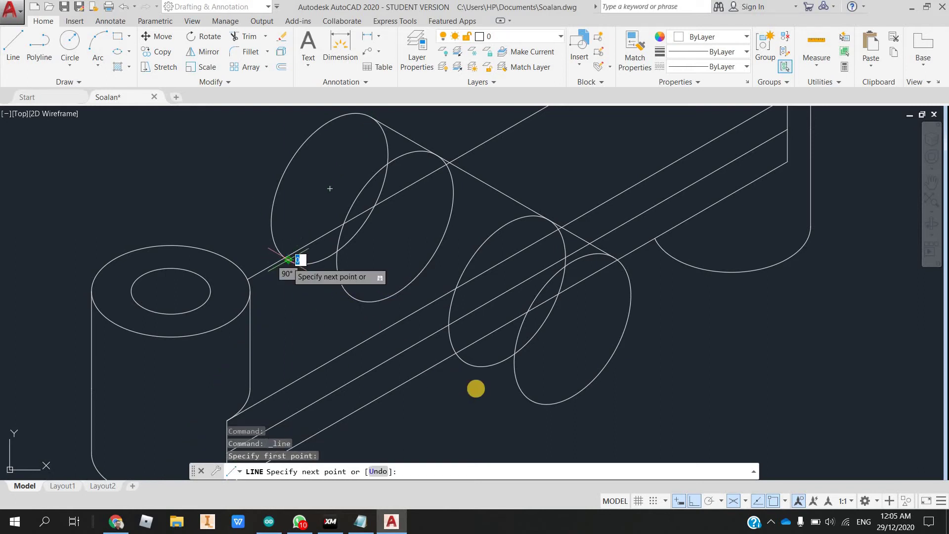
left_click(533, 405)
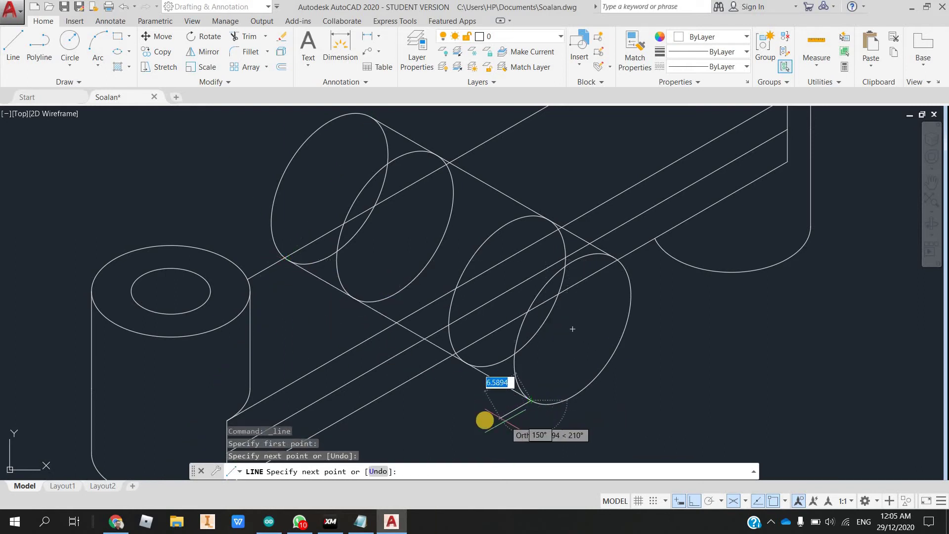
key("Escape")
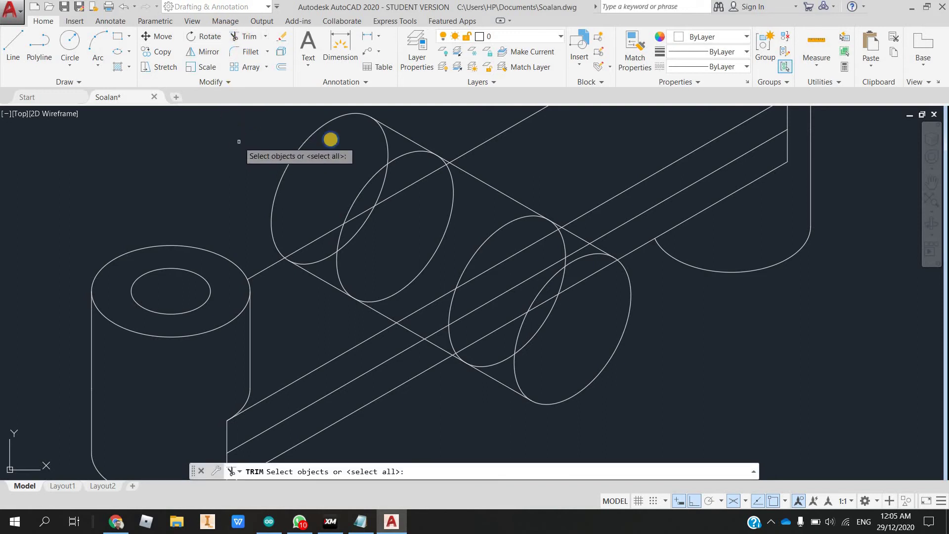
- Trim the hidden arc and line segments around the left ellipses of the boss
key("Return")
left_click(386, 144)
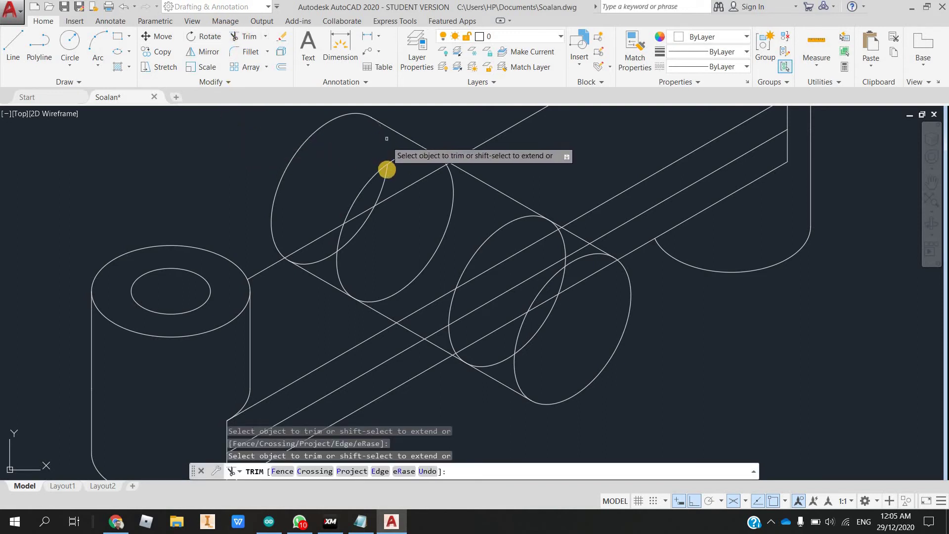
left_click(360, 223)
left_click(324, 256)
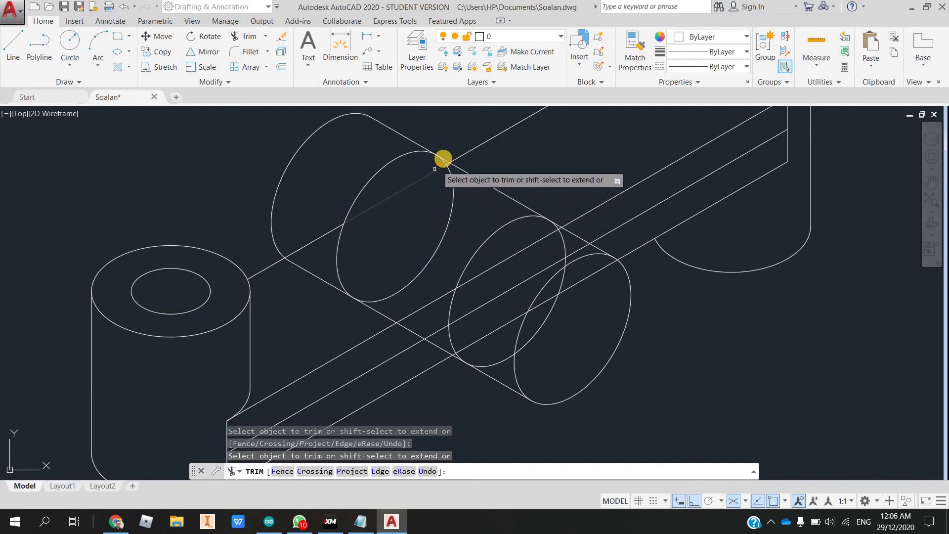
scroll(443, 159, "up", 3)
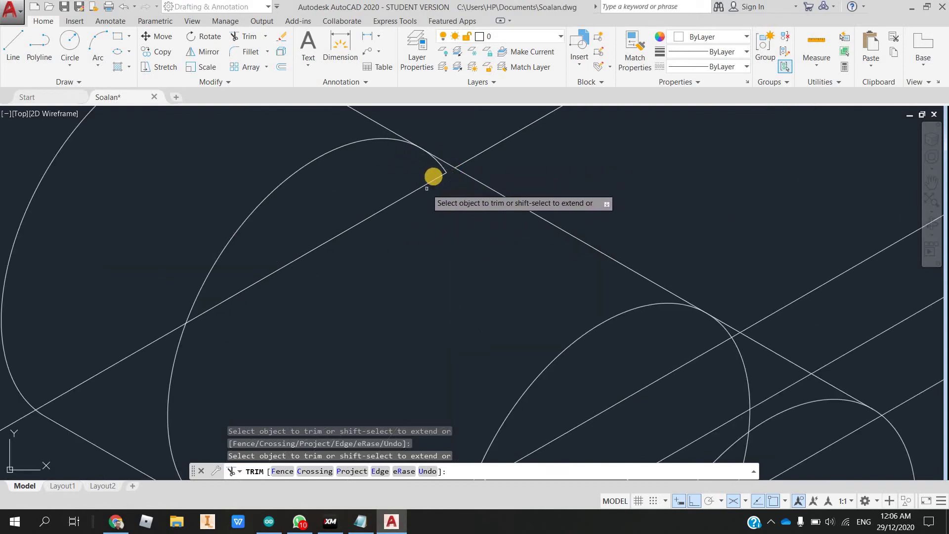
left_click(439, 171)
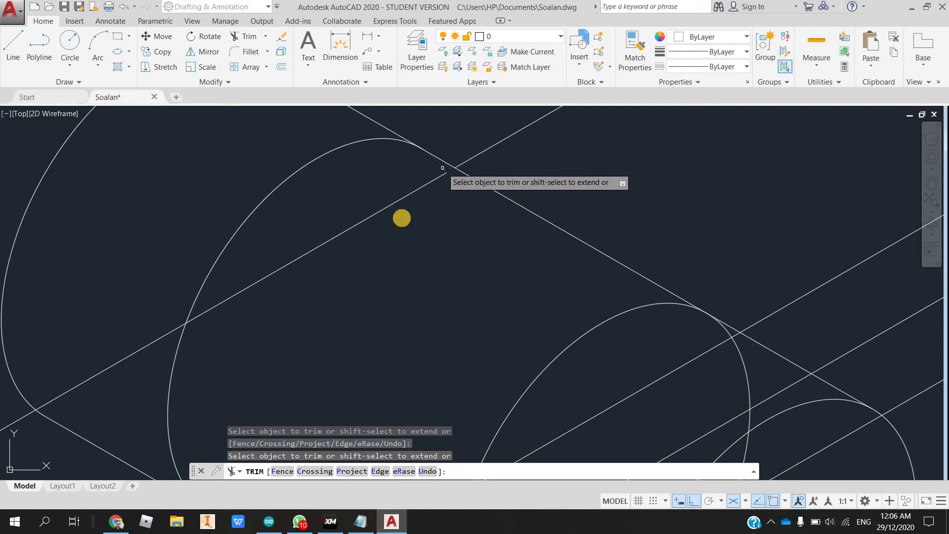
left_click(393, 206)
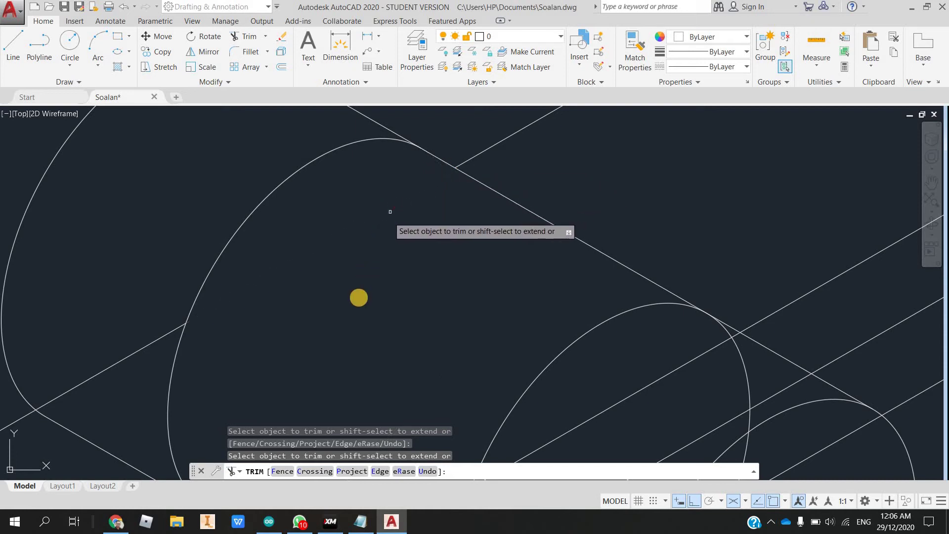
scroll(359, 297, "down", 2)
middle_click_drag(299, 372, 270, 285)
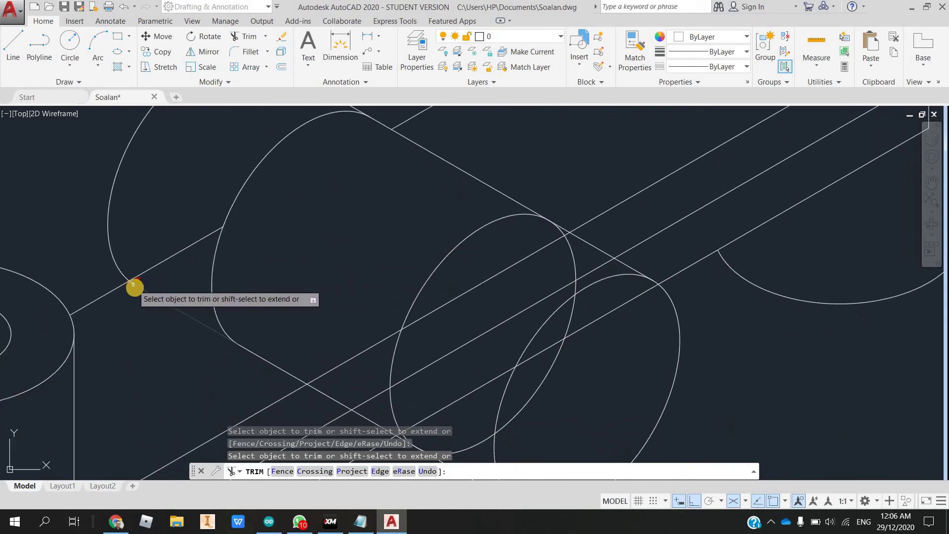
- Trim the remaining hidden segments along the arm and the right ellipse's hidden arc
left_click(134, 284)
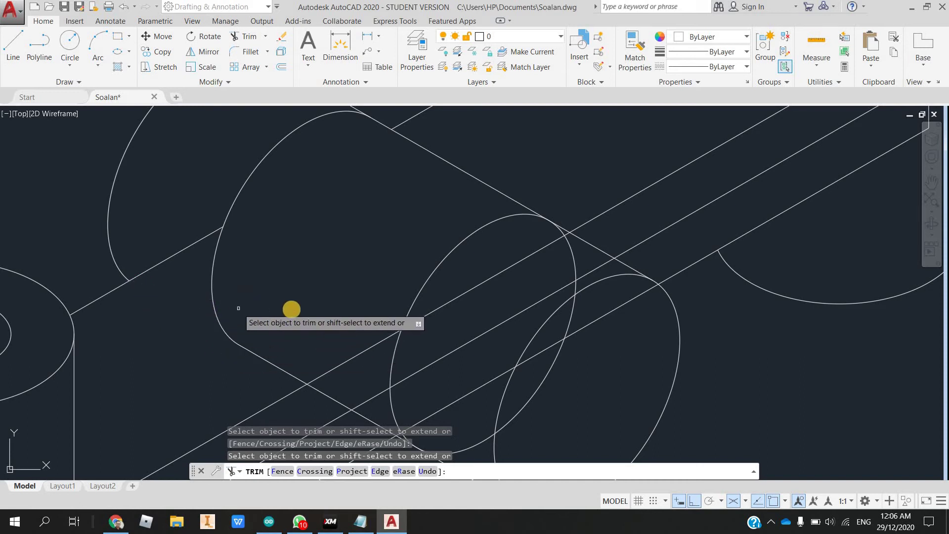
middle_click_drag(292, 309, 262, 257)
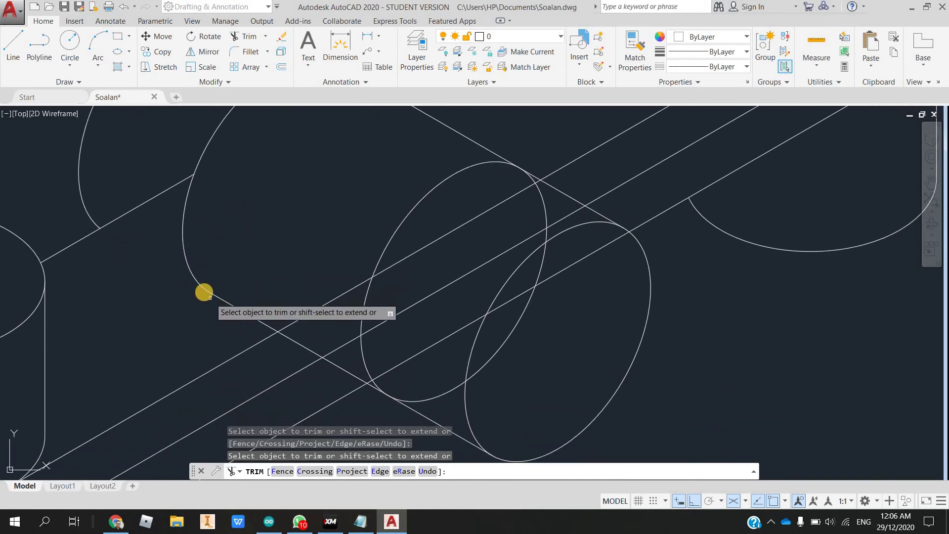
left_click(222, 300)
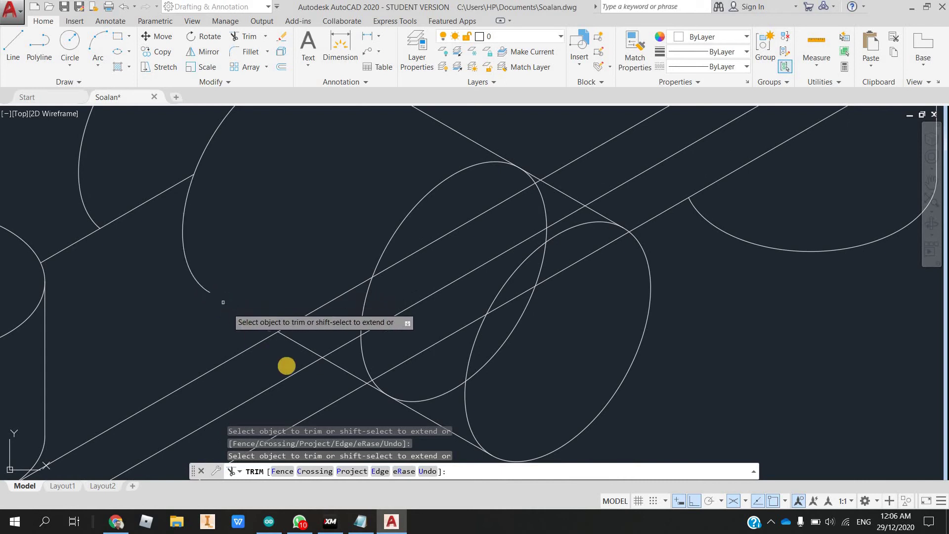
left_click(343, 369)
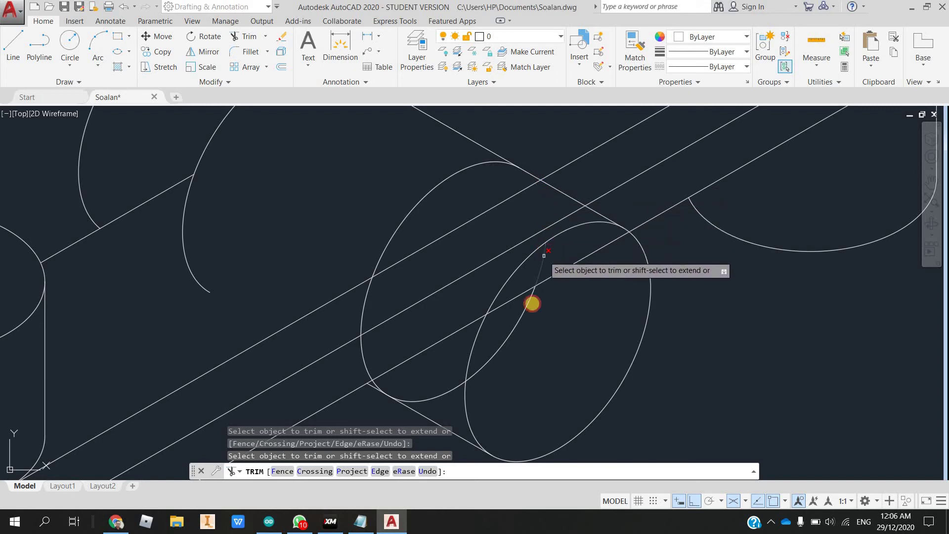
left_click(500, 336)
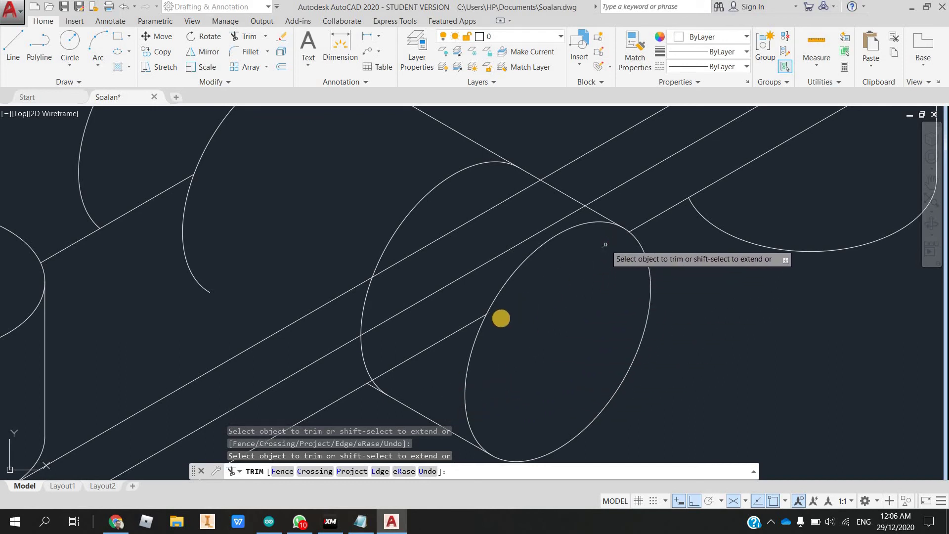
left_click(475, 321)
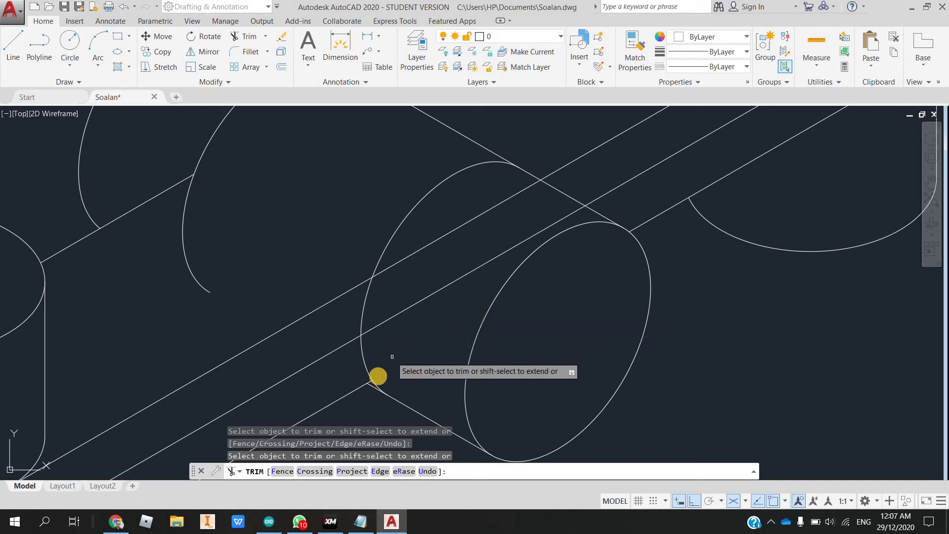
left_click(581, 209)
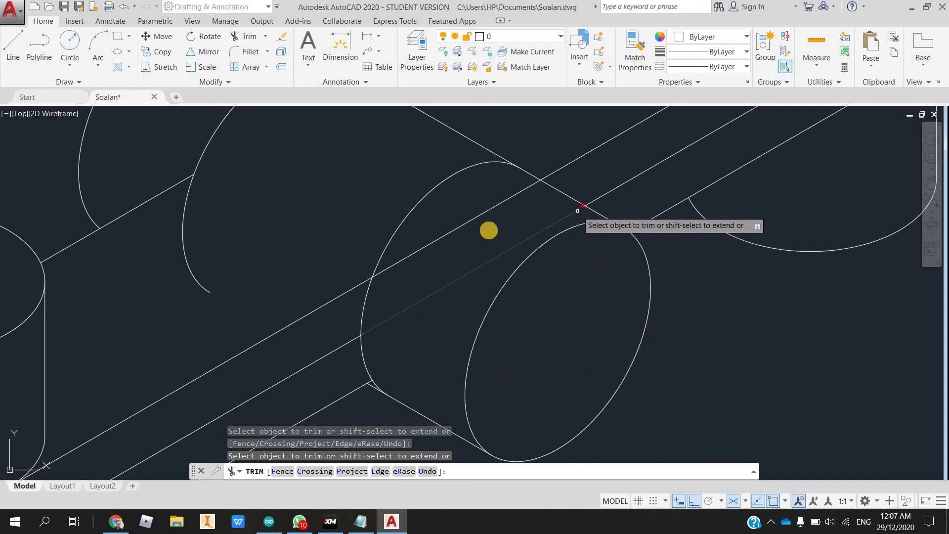
left_click(524, 190)
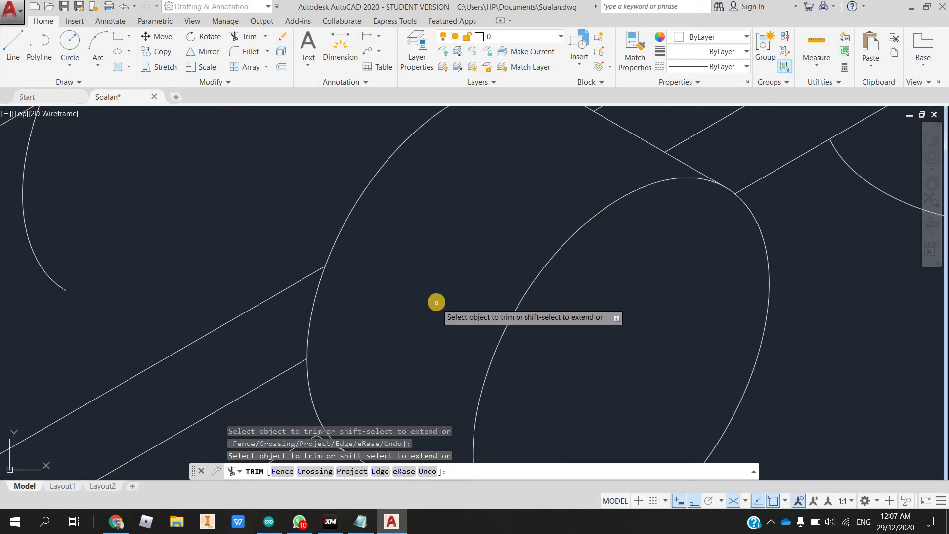
scroll(464, 282, "down", 2)
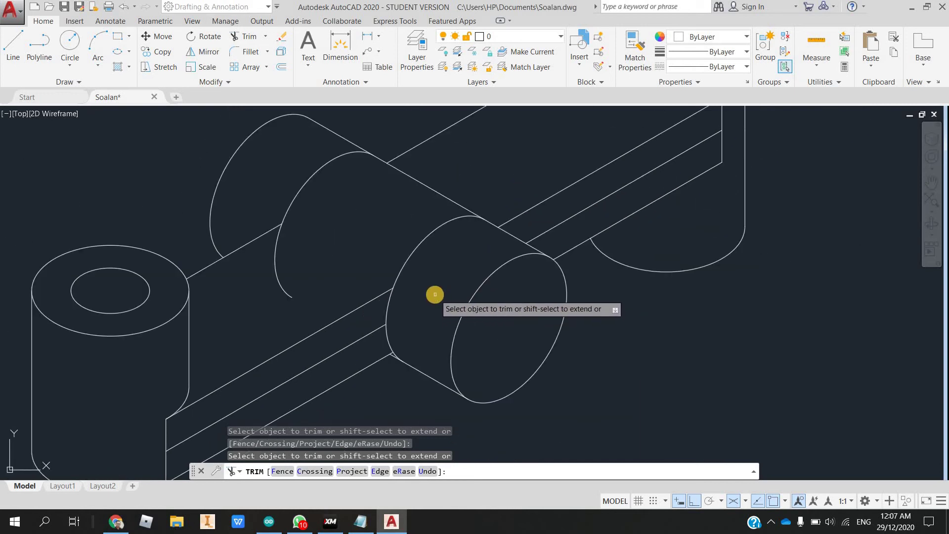
scroll(435, 294, "up", 2)
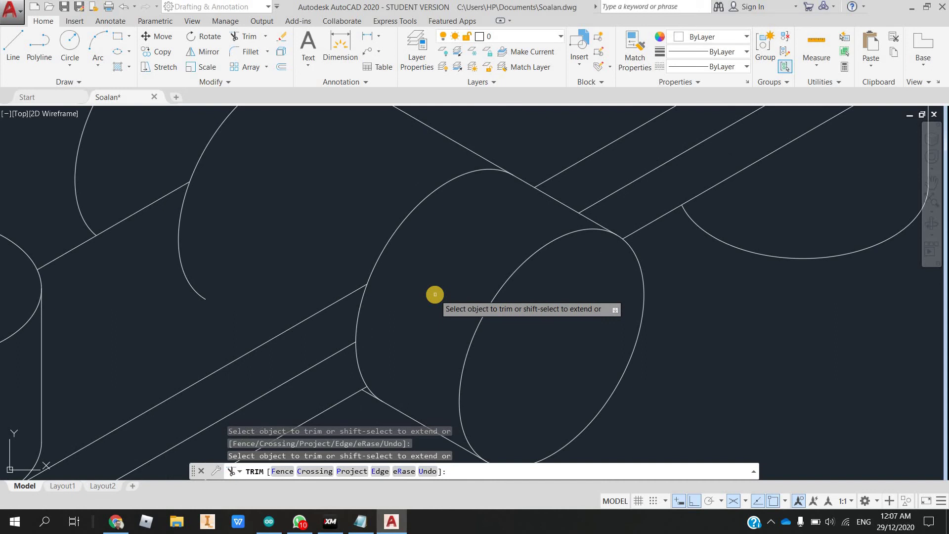
scroll(435, 294, "down", 2)
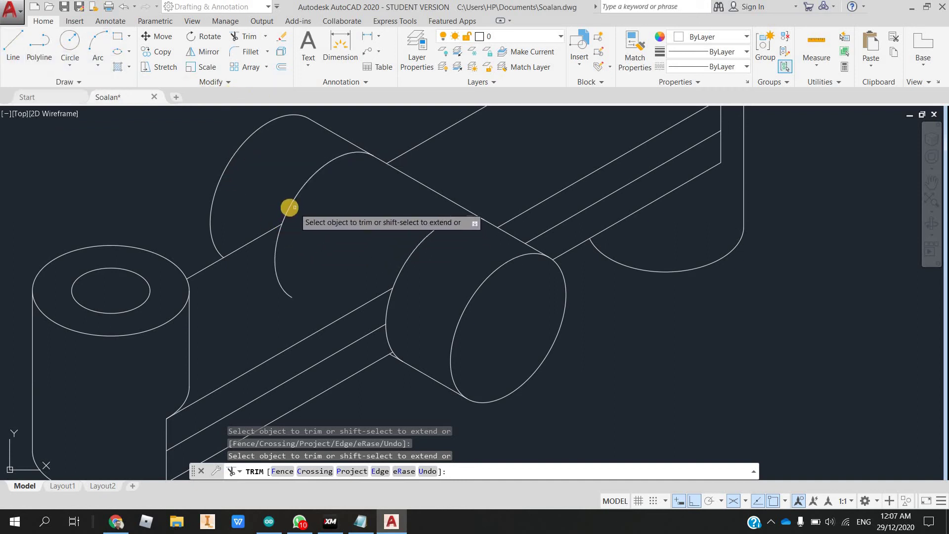
left_click(10, 60)
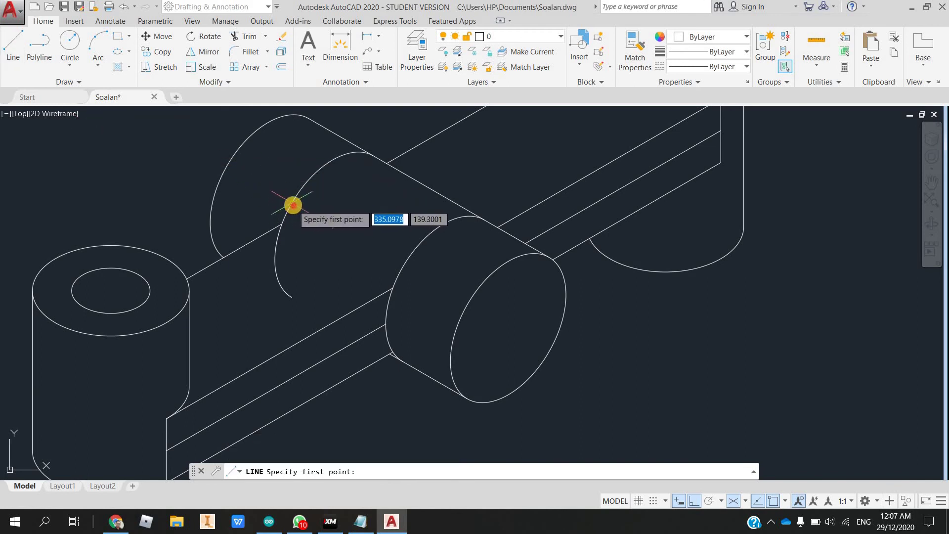
- Draw a helper line from the back arc's top to the front cylinder's edge
left_click(293, 203)
type("24")
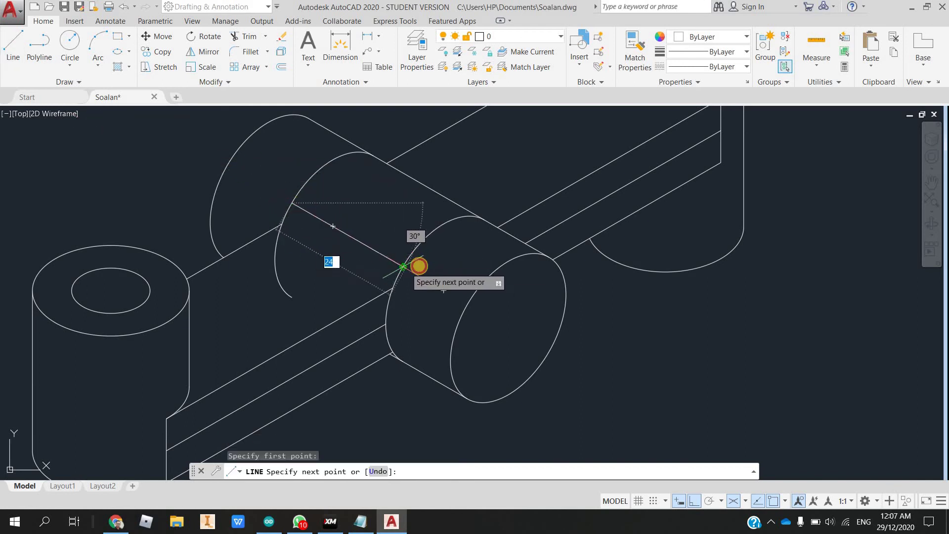
left_click(405, 267)
key("Return")
key("Escape")
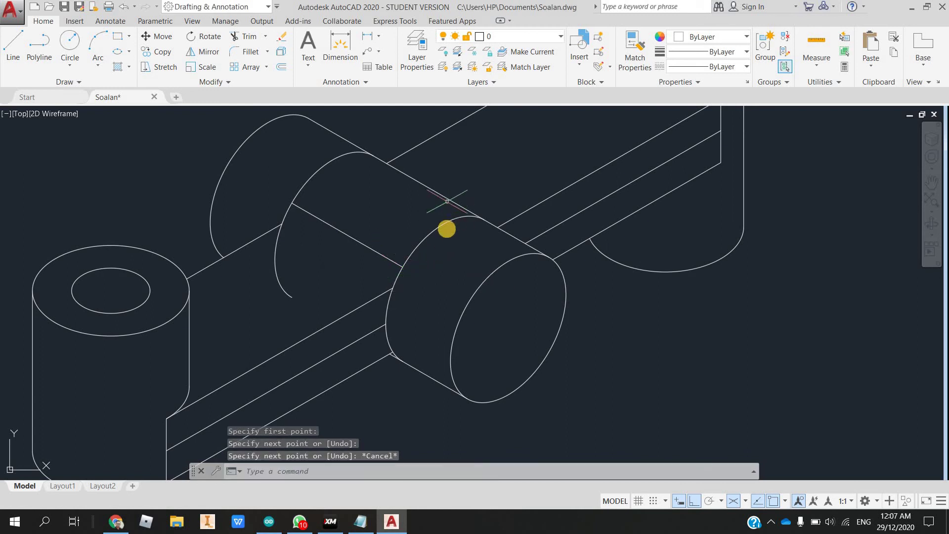
- Trim the hidden top, middle and lower pieces of the back arc
left_click(247, 39)
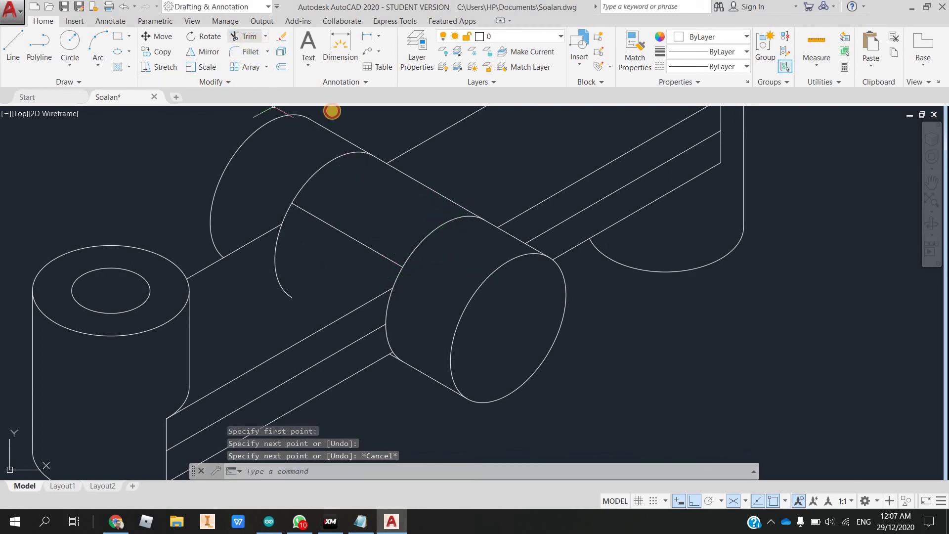
key("Return")
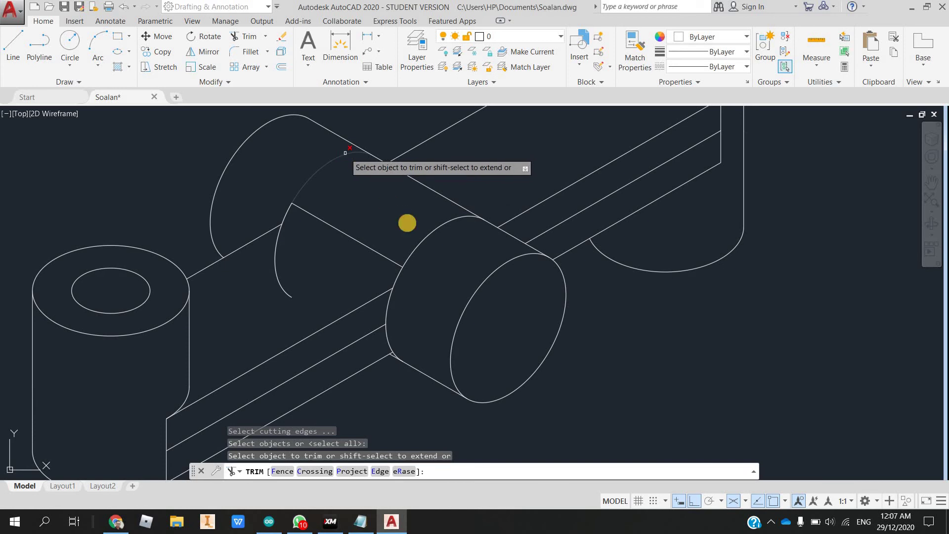
left_click(345, 153)
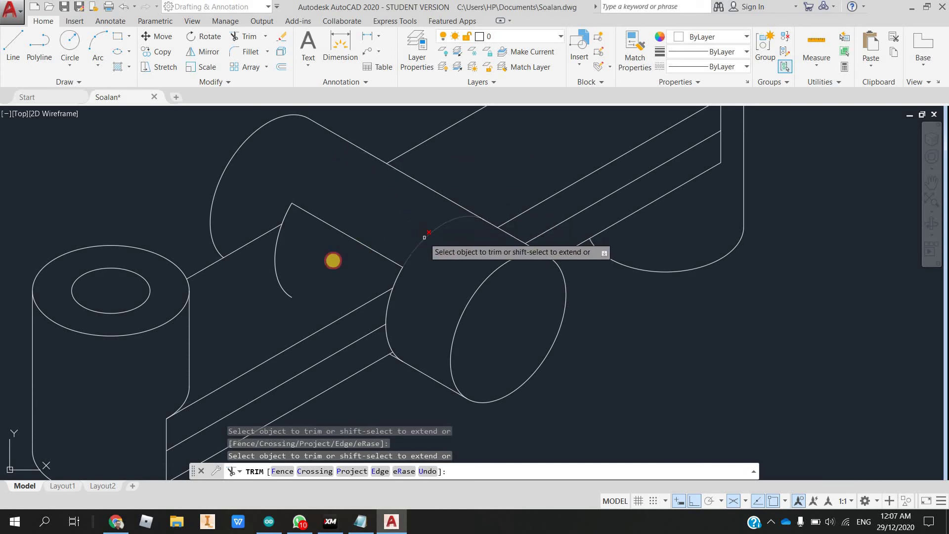
left_click(424, 237)
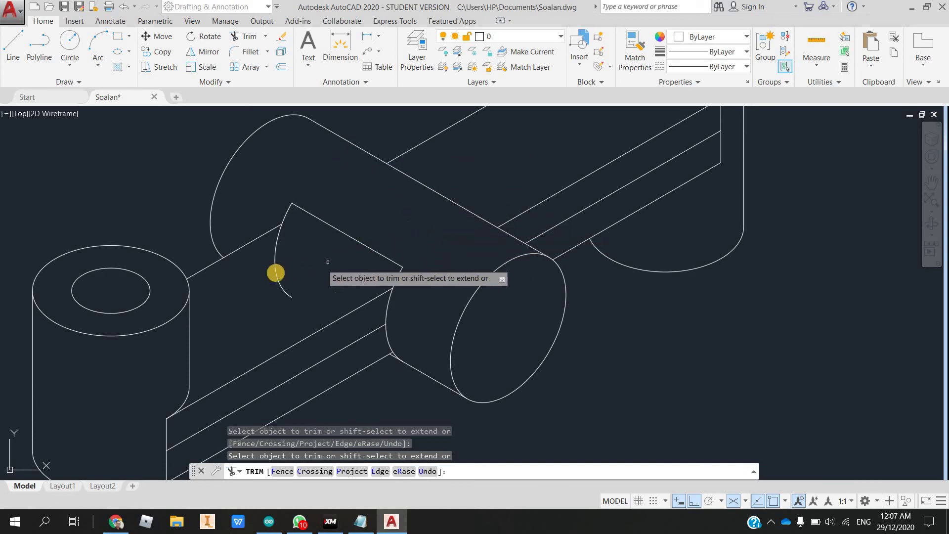
left_click(277, 273)
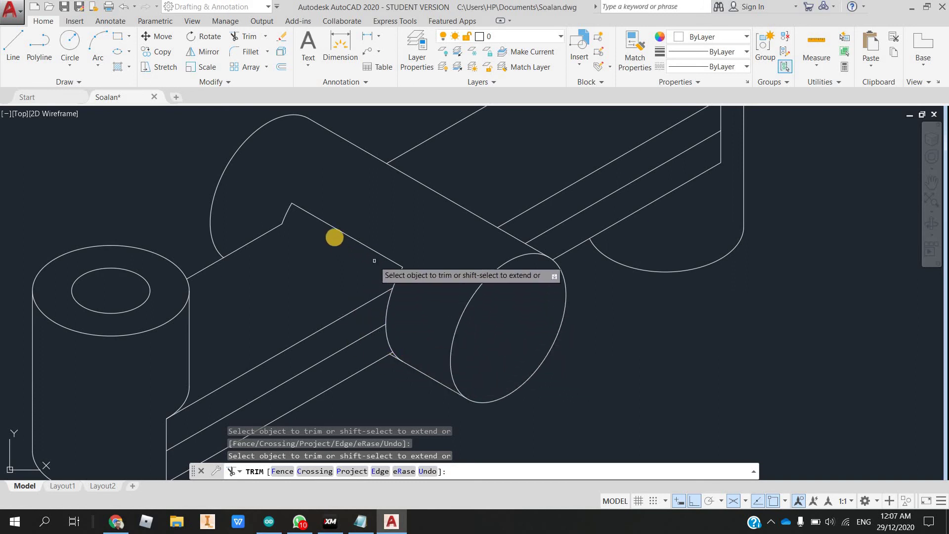
right_click(348, 204)
left_click(370, 211)
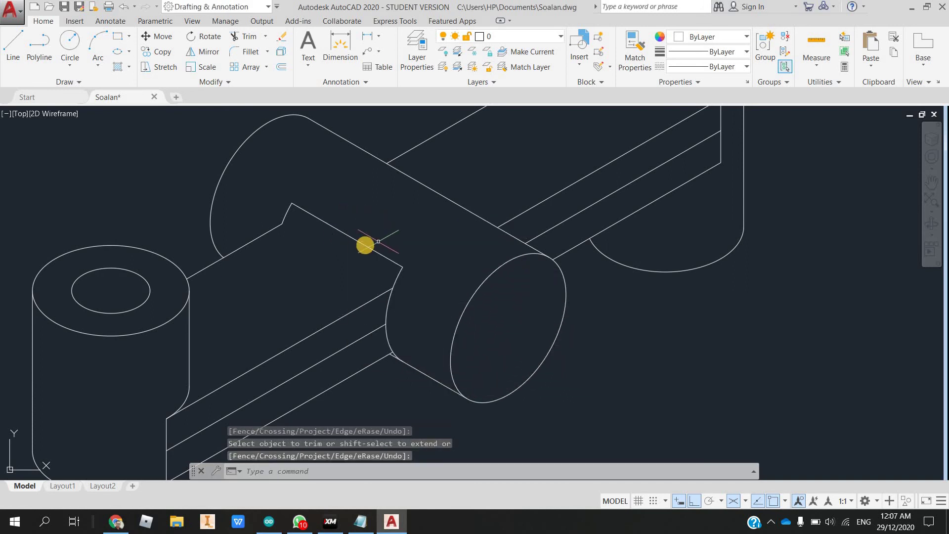
left_click(365, 245)
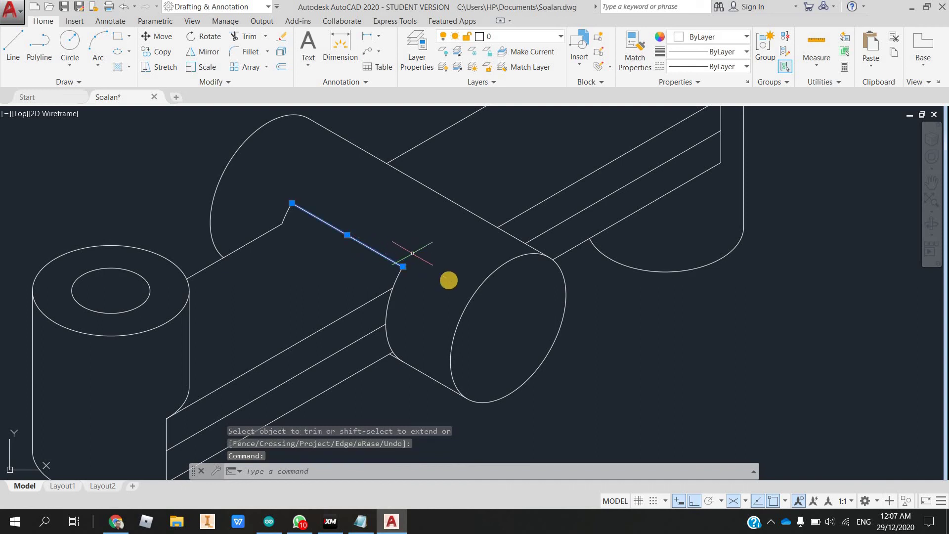
- Delete the helper line and the extra arm edge behind the boss
key("Delete")
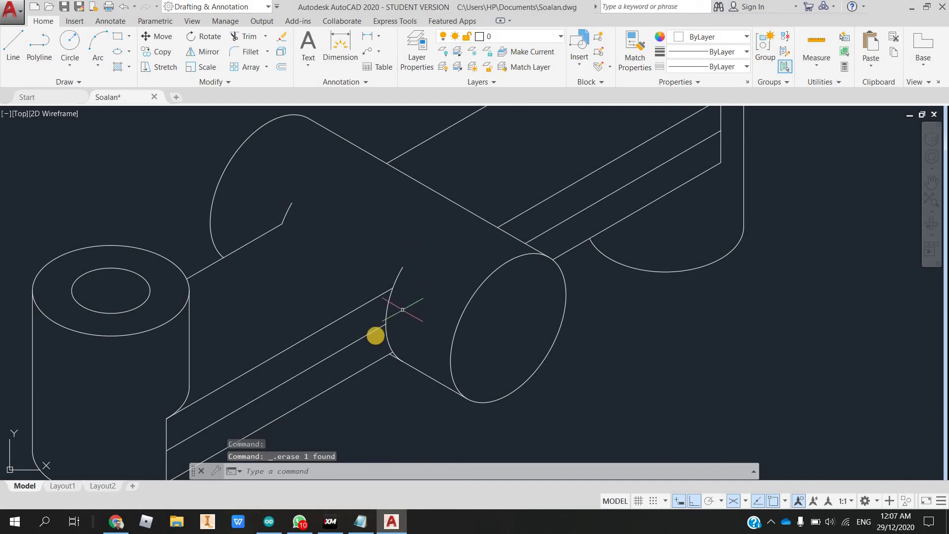
left_click(364, 336)
key("Delete")
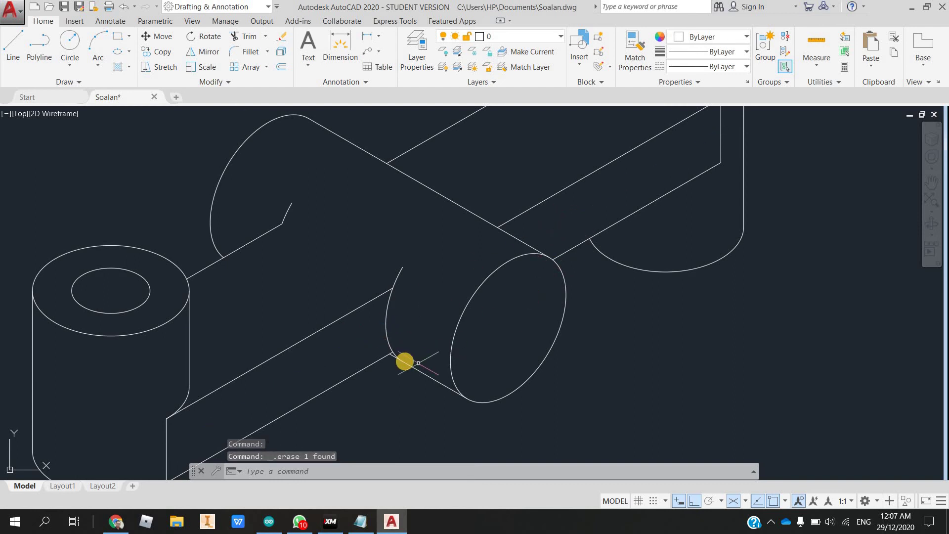
scroll(404, 361, "up", 2)
scroll(404, 360, "up", 2)
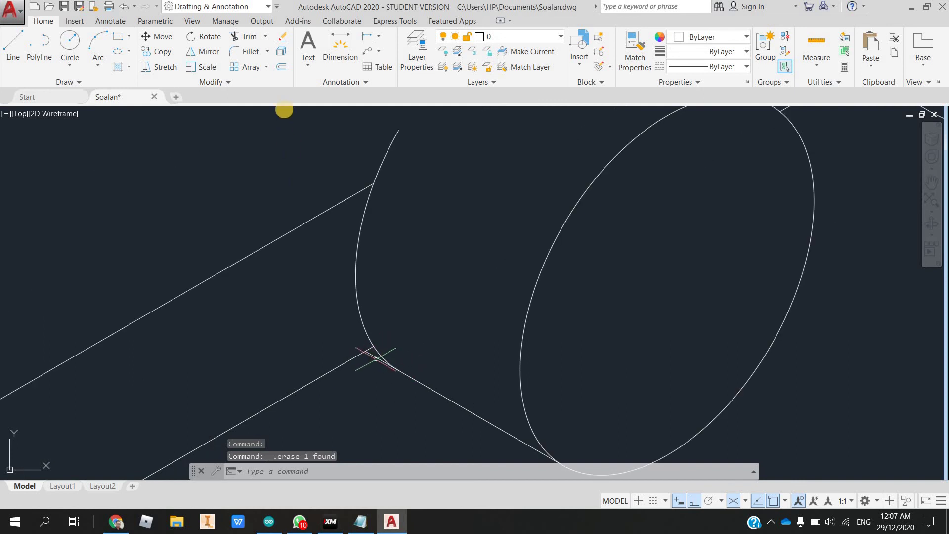
- Trim the short arc tail at the boss's lower corner
left_click(249, 36)
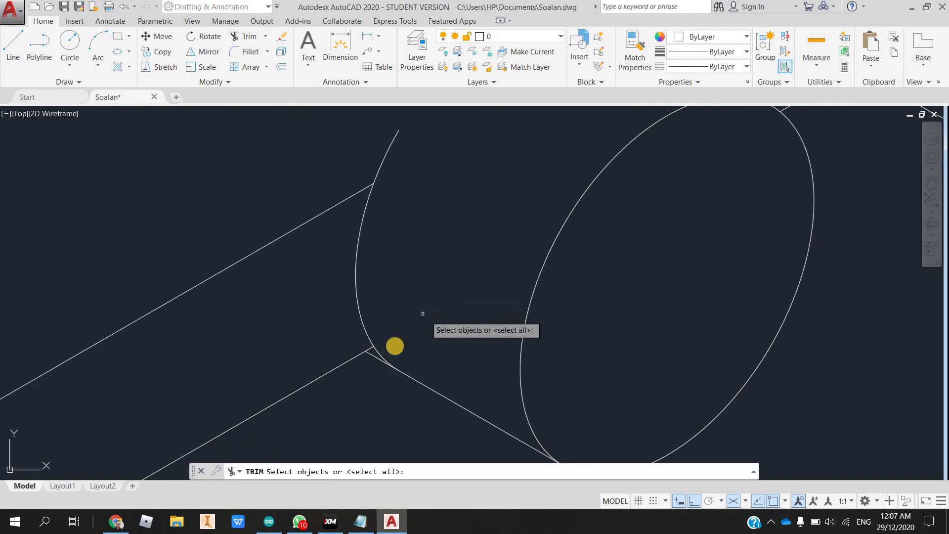
key("Return")
left_click(379, 355)
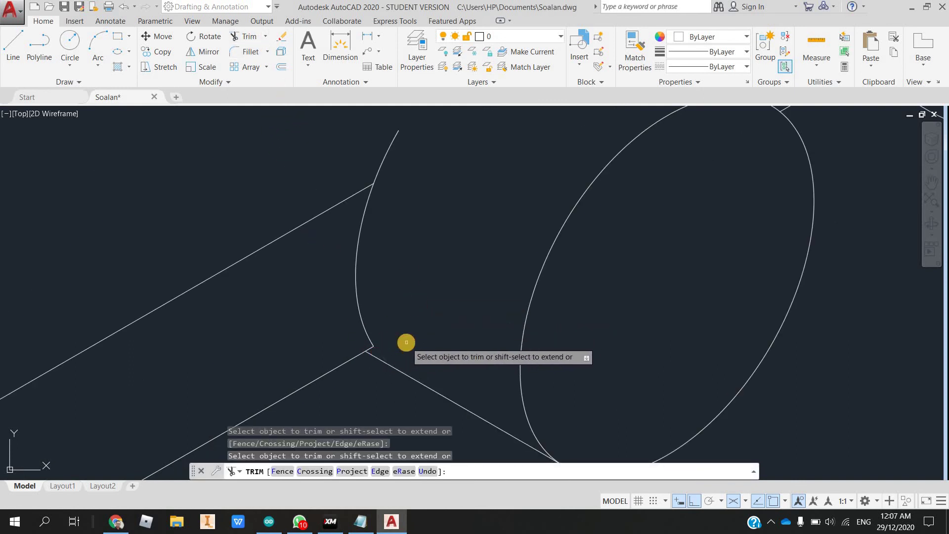
key("Return")
scroll(413, 333, "down", 2)
scroll(413, 332, "down", 2)
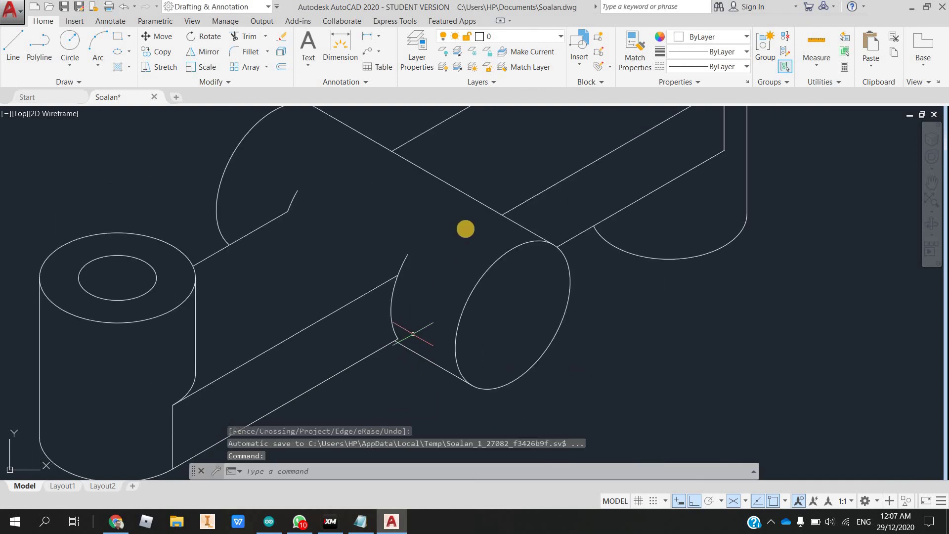
scroll(466, 229, "down", 2)
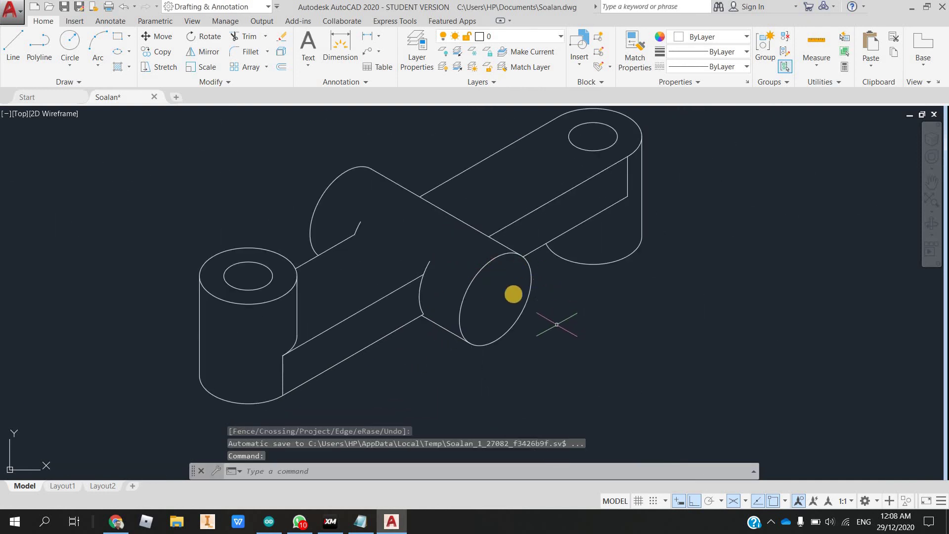
- Start an Axis, End ellipse and switch the drawing isoplane to Right
left_click(132, 52)
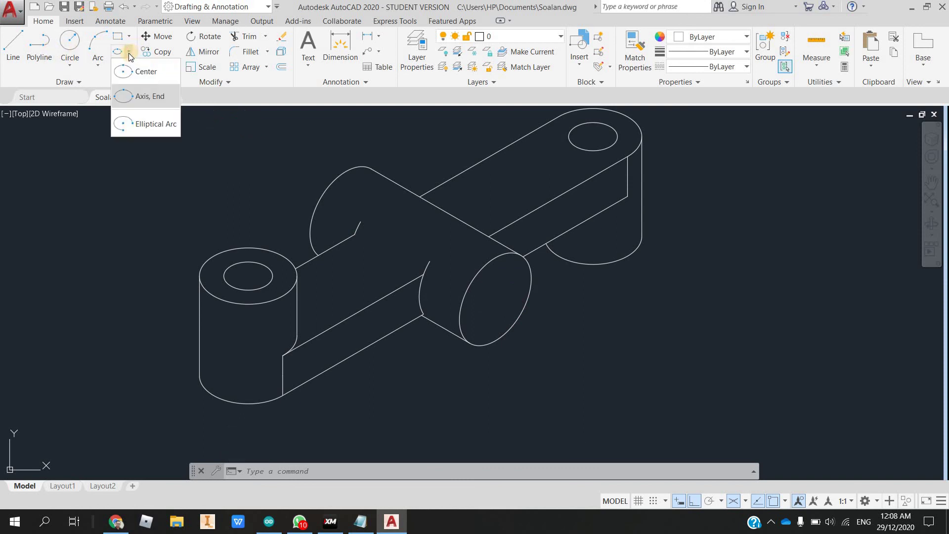
left_click(143, 98)
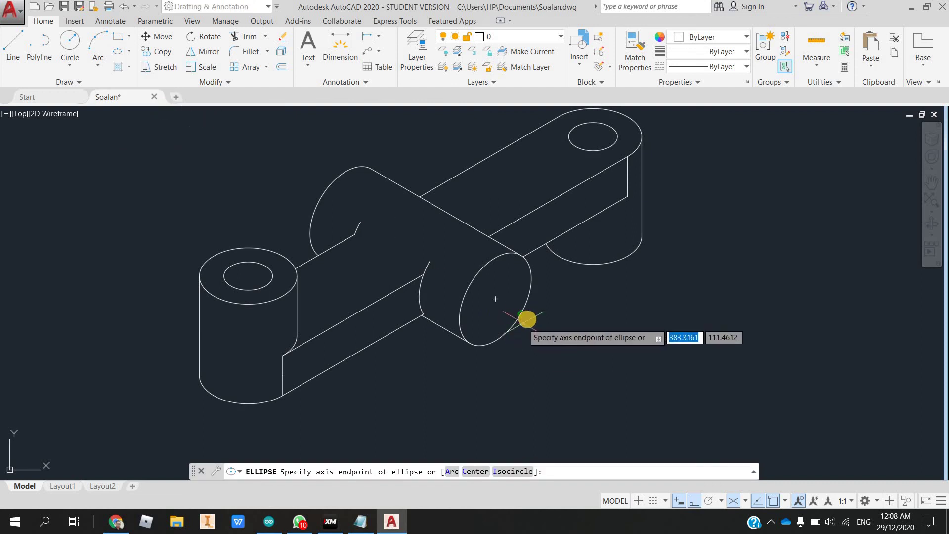
left_click(746, 500)
left_click(764, 480)
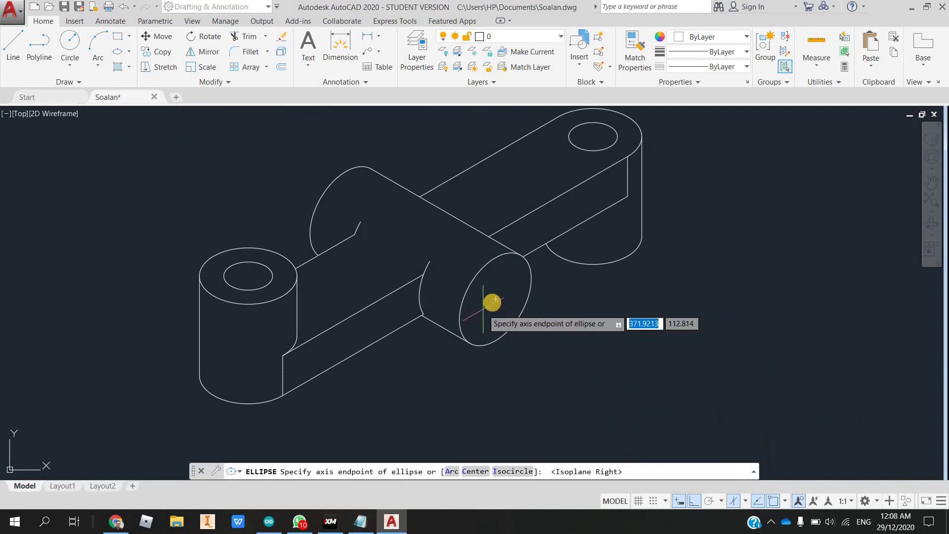
left_click(504, 303)
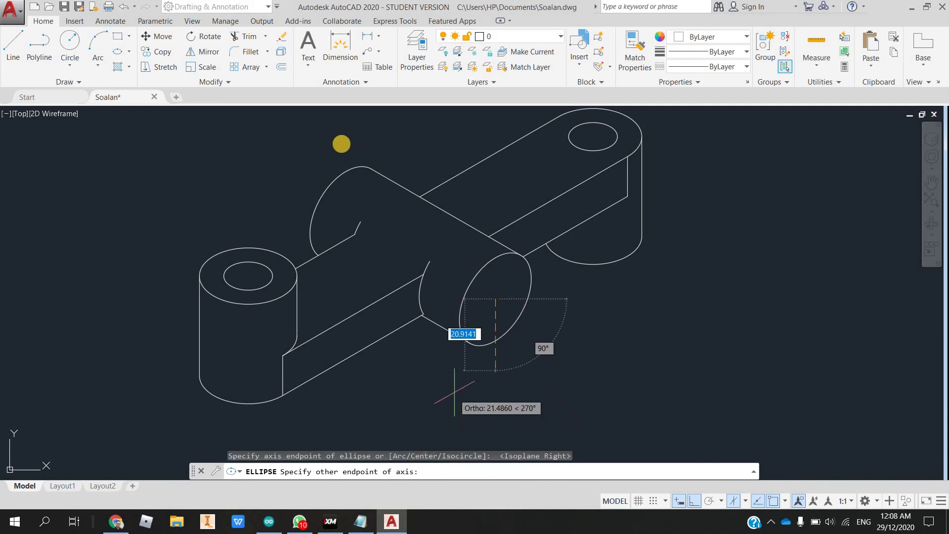
- Draw a 12-diameter isocircle centred on the boss's front face
left_click(129, 52)
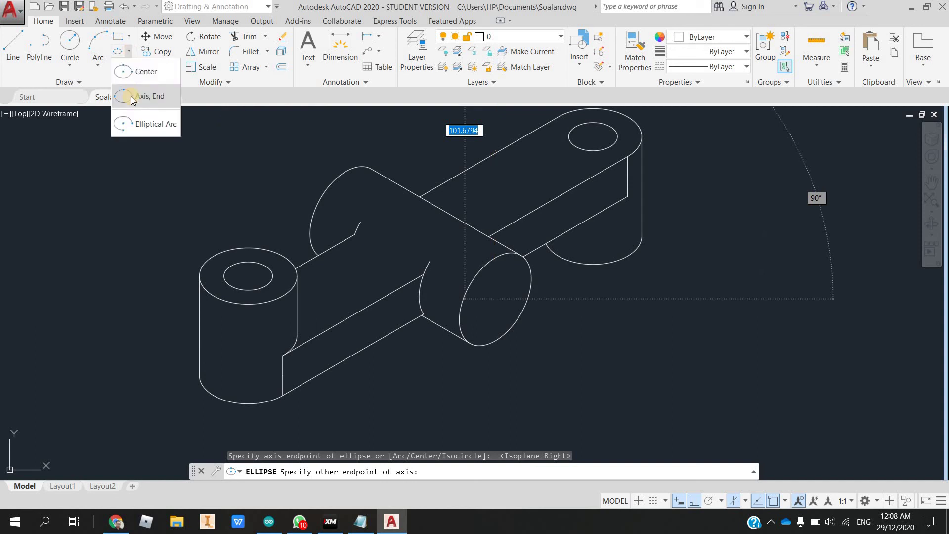
left_click(132, 98)
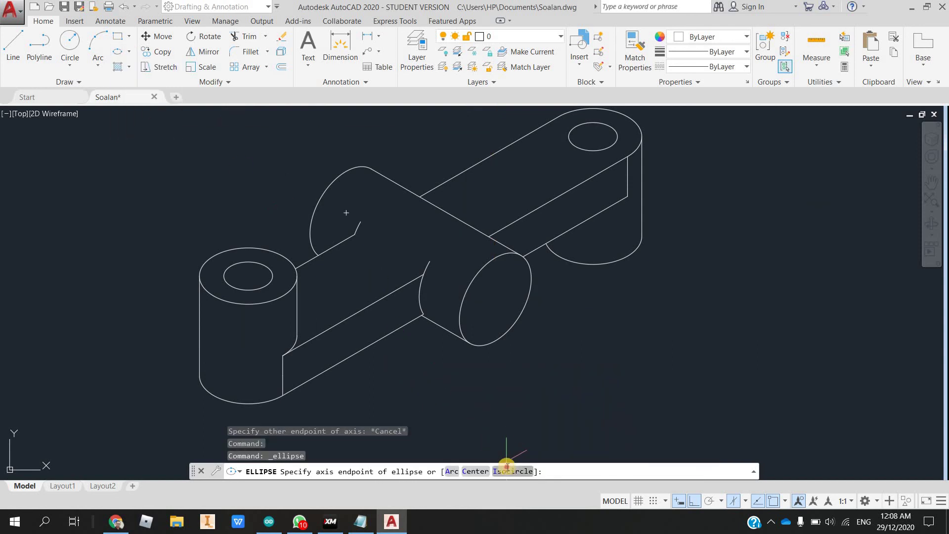
left_click(507, 467)
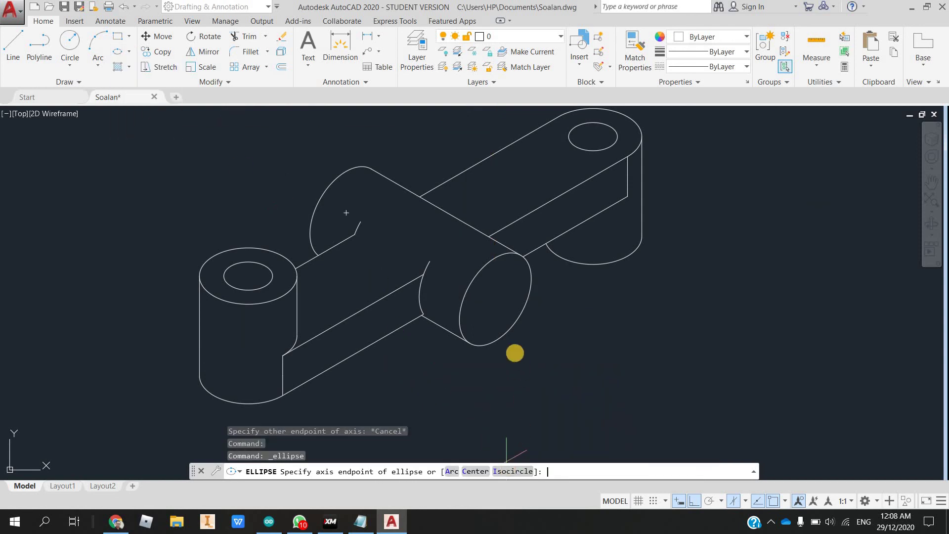
left_click(497, 299)
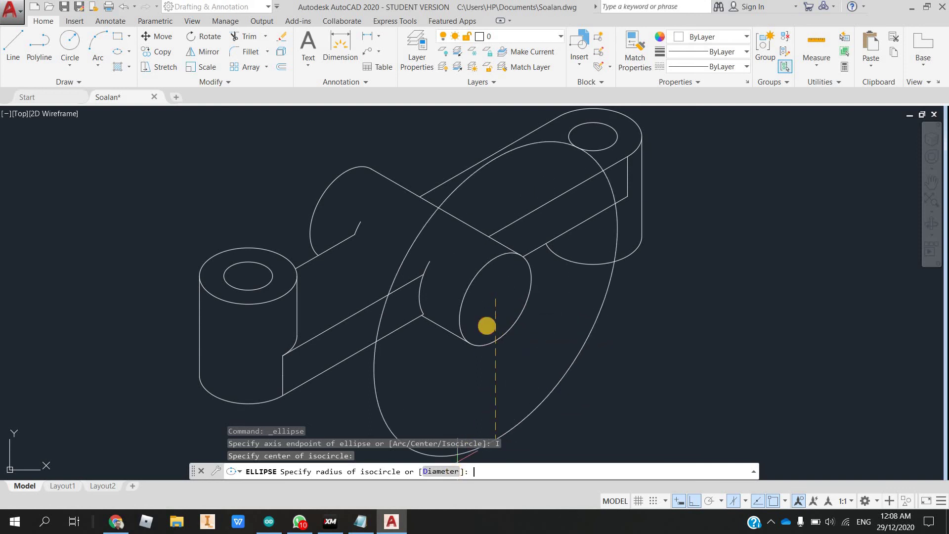
type("D")
key("Return")
type("12")
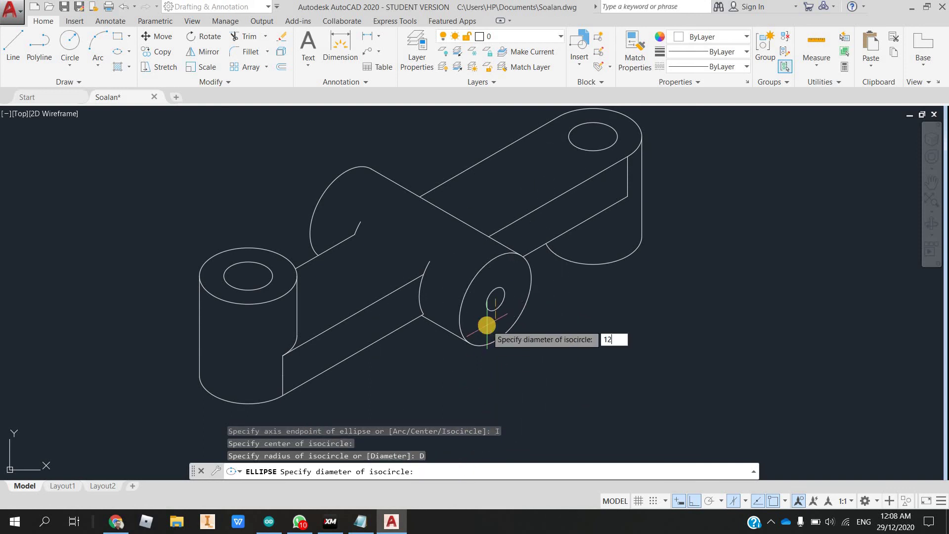
key("Return")
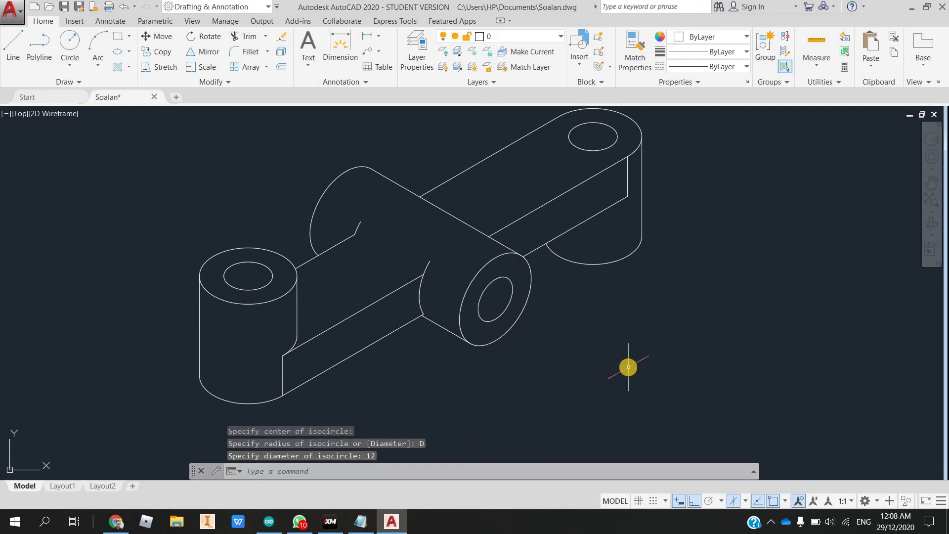